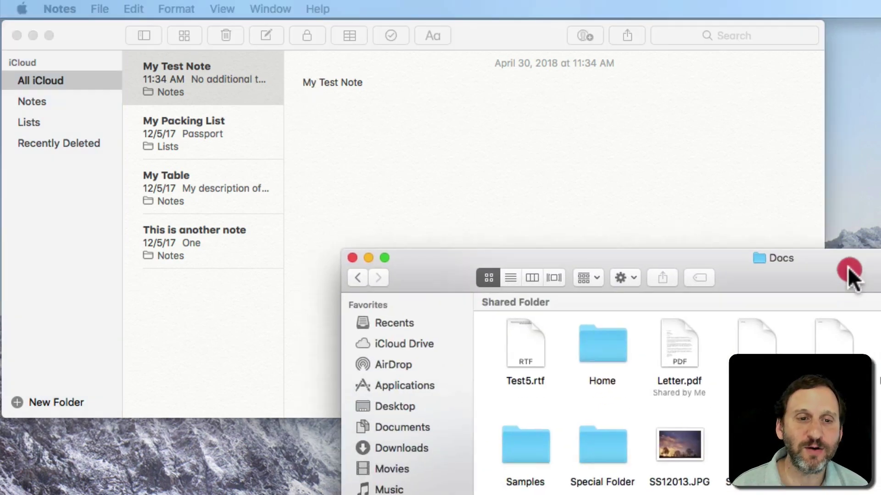
- Drag the SS12013.JPG mountain photo from the Docs folder into My Test Note
left_click_drag(842, 270, 853, 258)
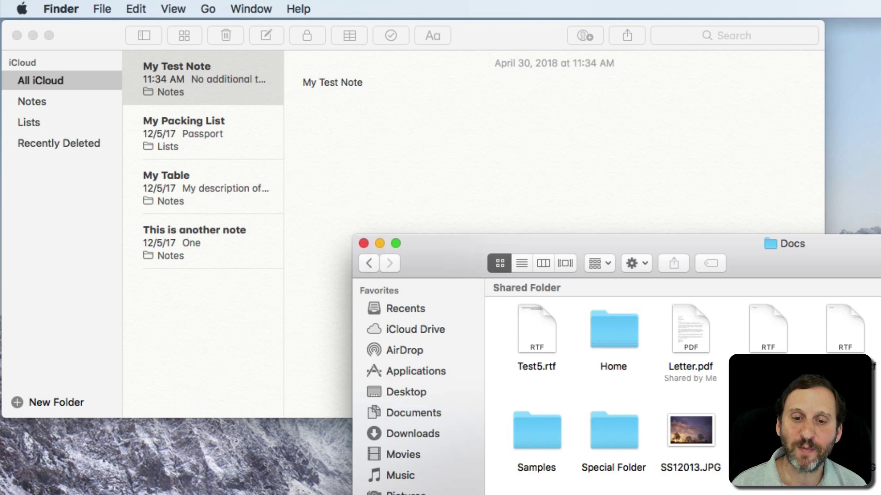
left_click_drag(691, 430, 443, 169)
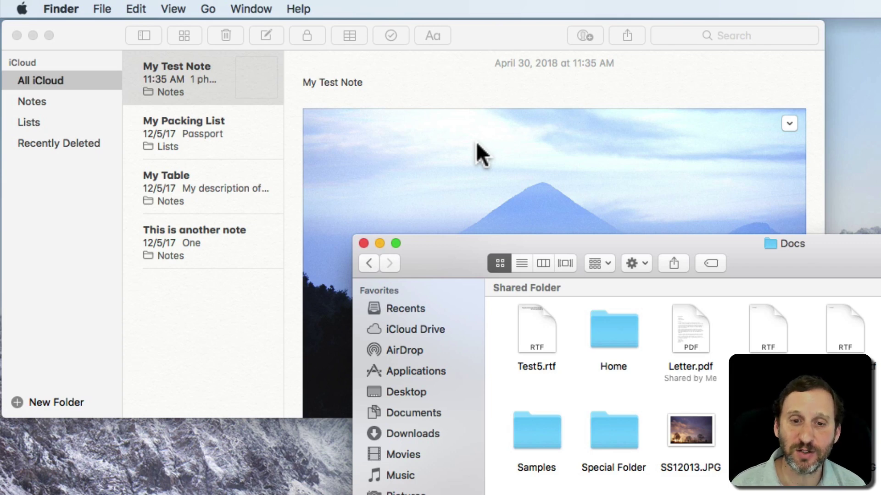
left_click(475, 141)
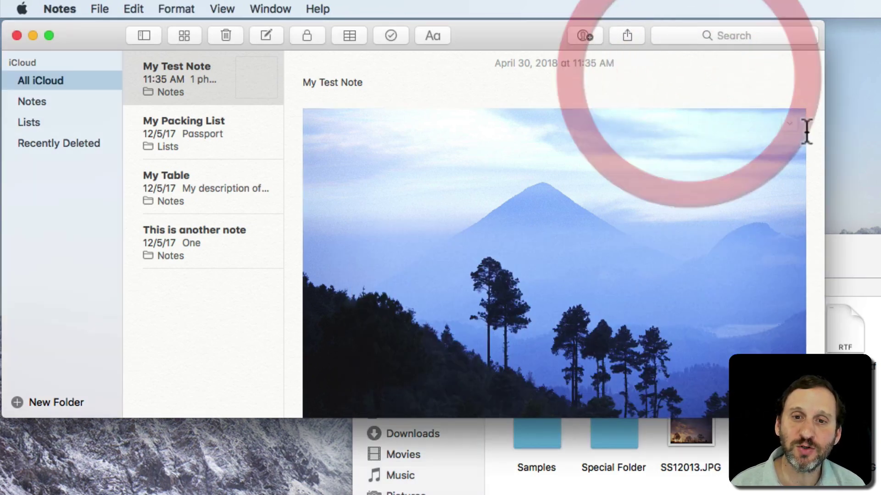
- Open the photo in Markup from its attachment menu, then cancel without changes
left_click(789, 123)
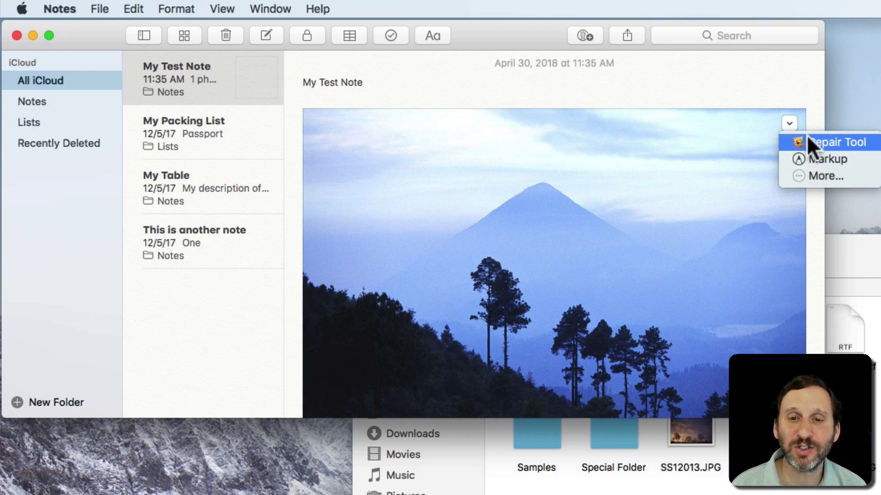
left_click(815, 157)
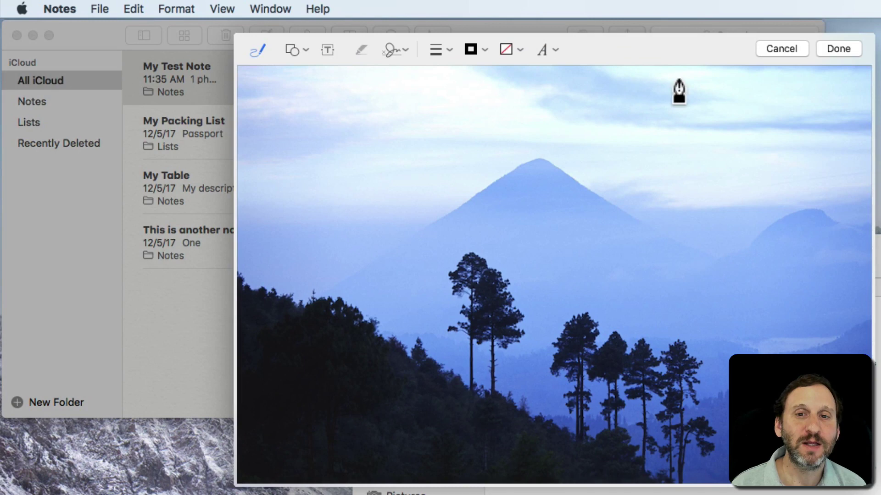
left_click(789, 50)
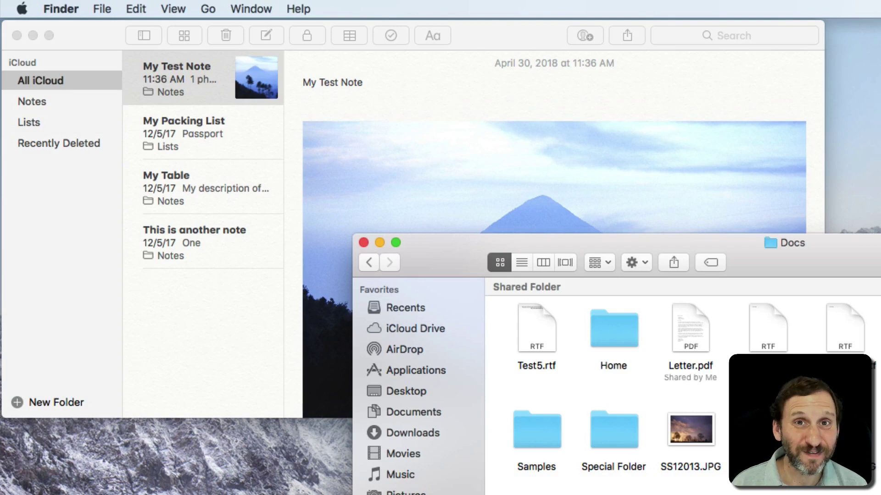
- Drag ducks.mov from Finder into the note above the mountain photo
scroll(642, 390, "right", 3)
left_click_drag(825, 350, 389, 105)
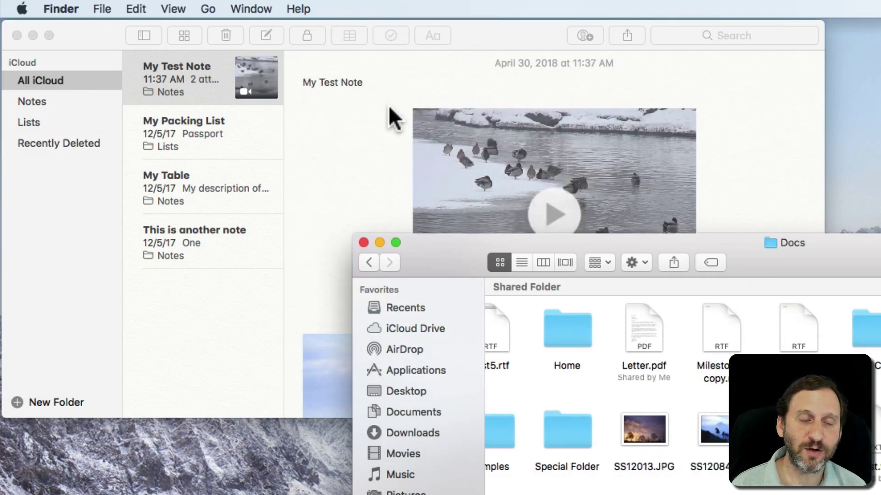
left_click(736, 153)
- Play and pause the ducks video, check its share options, then select the sky photo
left_click(550, 219)
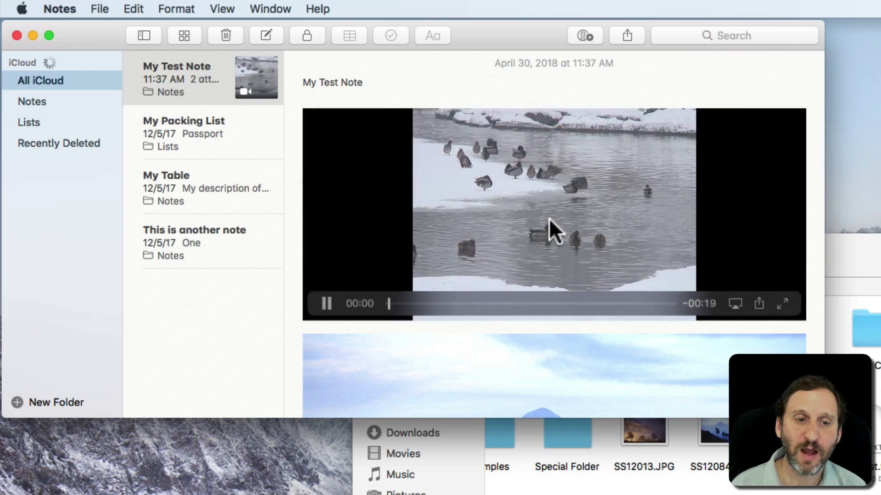
left_click(326, 304)
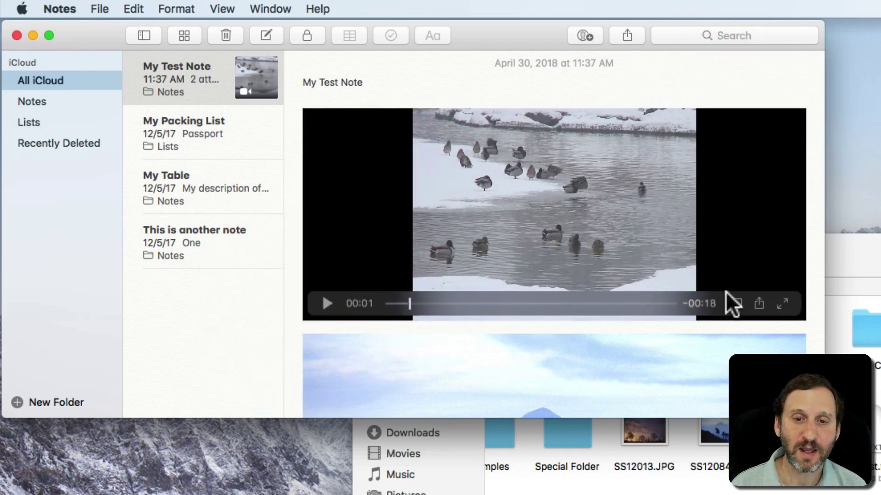
left_click(759, 304)
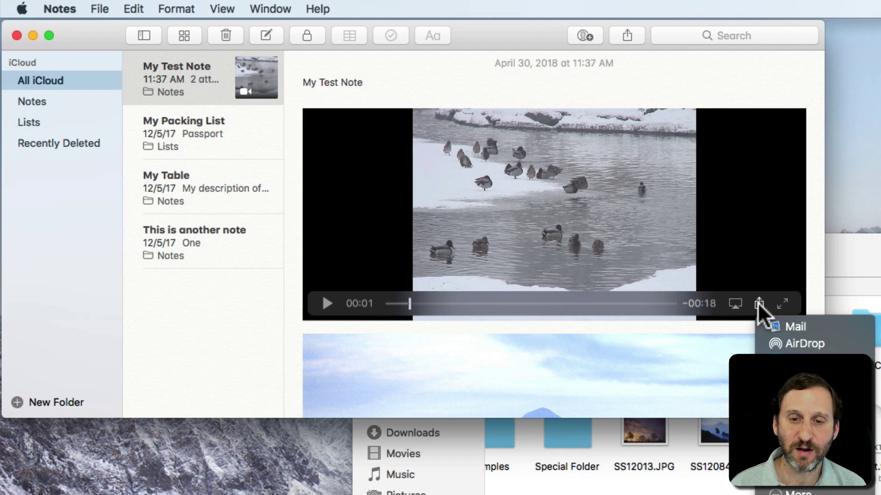
left_click(728, 83)
left_click(671, 101)
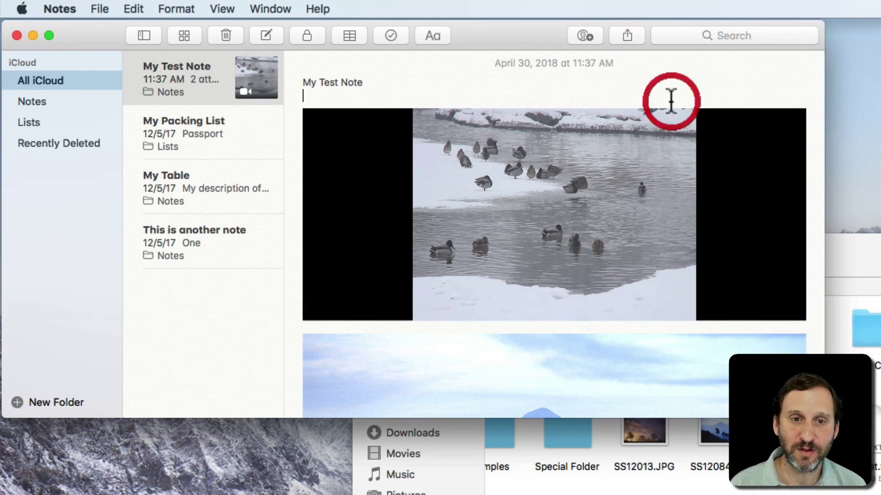
left_click(468, 359)
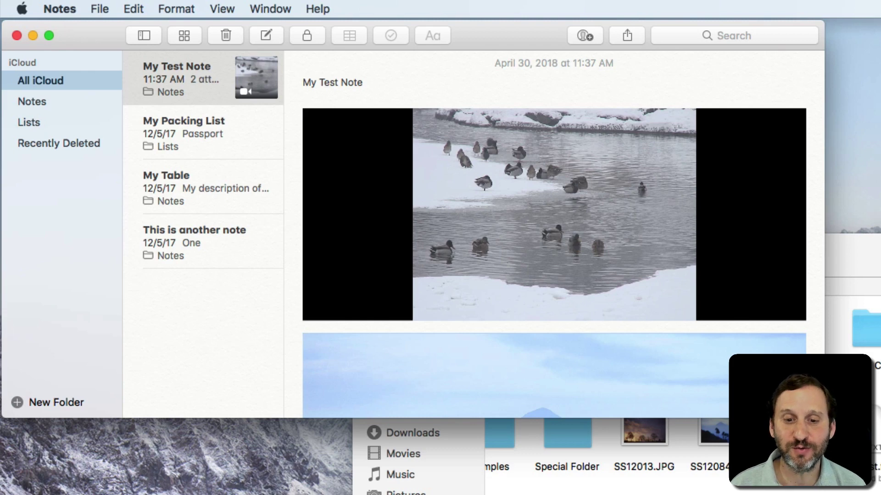
- Drop CART_023.mp3 under the title and add blank lines above the audio clip
left_click_drag(459, 2, 362, 101)
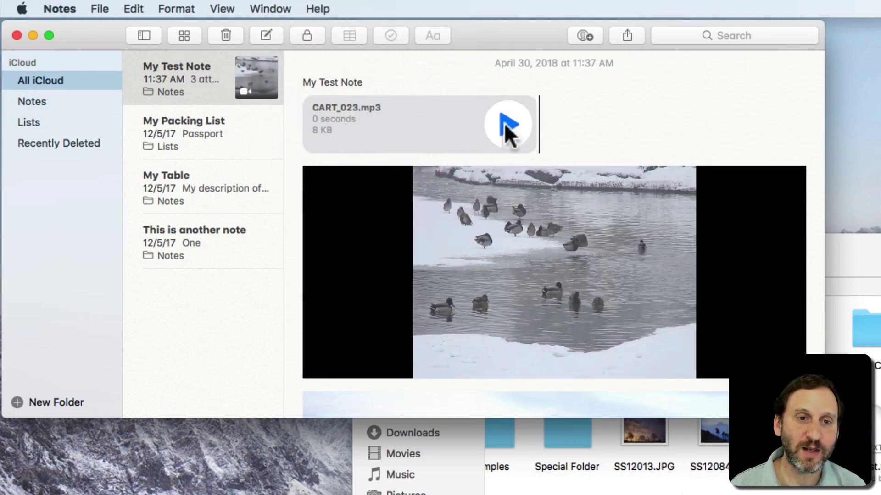
left_click(551, 126)
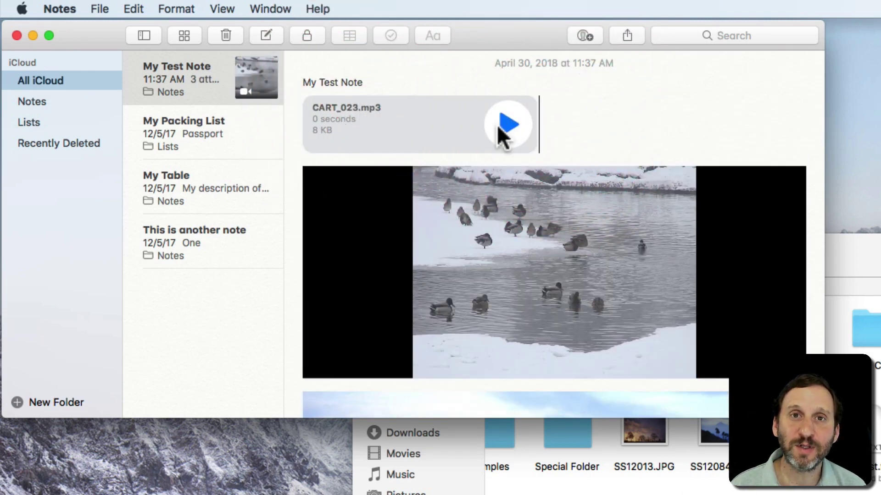
mouse_move(658, 221)
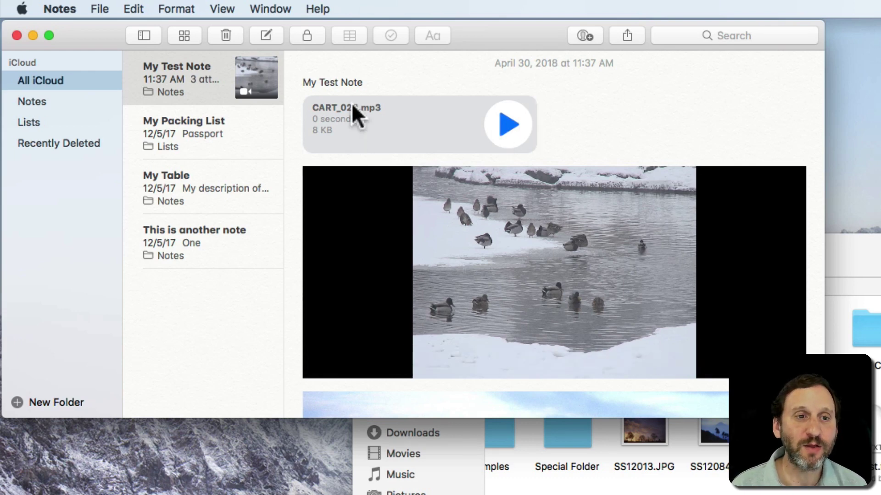
left_click(370, 81)
key("Return")
key("Return")
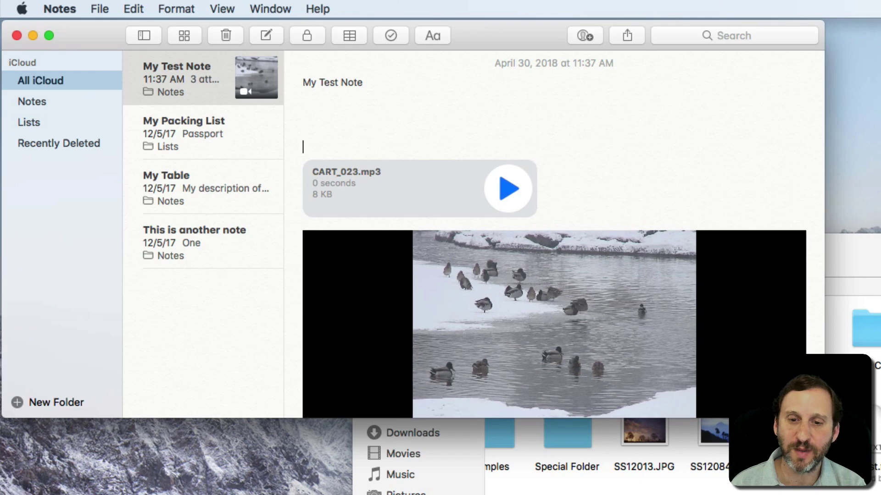
key("super+Tab")
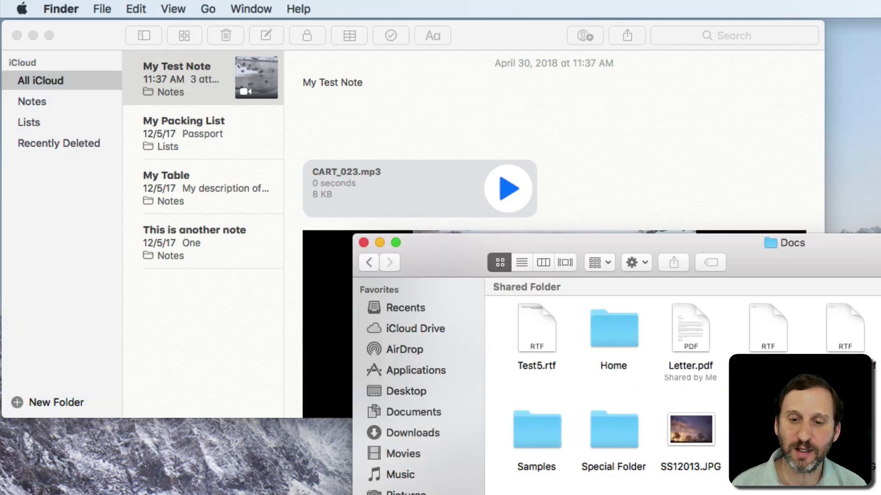
- Drag Test.txt from Finder into the note above the audio clip and select it
left_click_drag(767, 429, 386, 140)
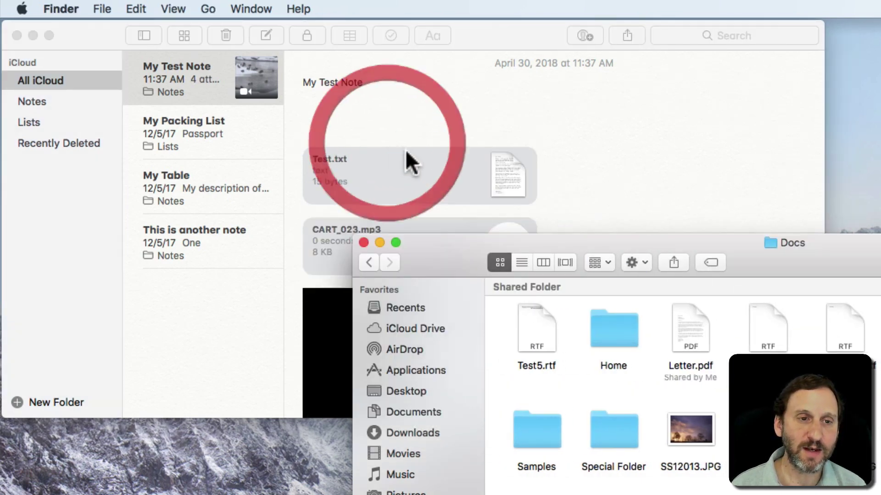
left_click(589, 148)
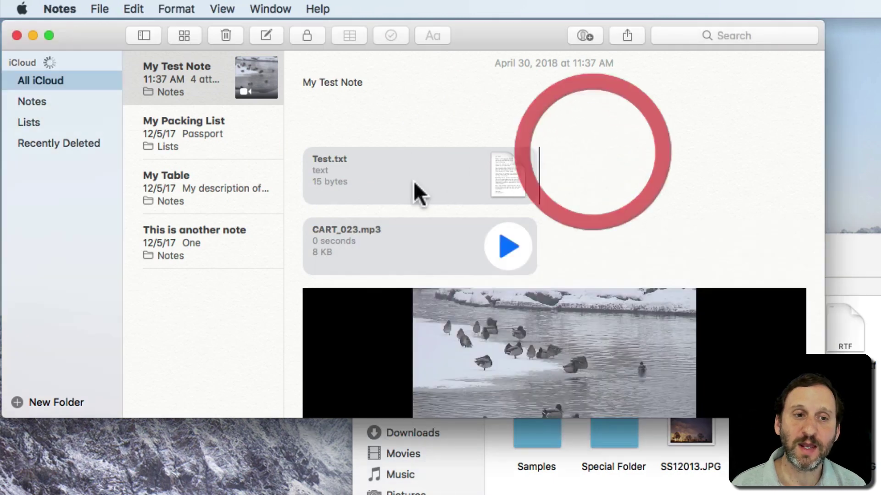
left_click(329, 173)
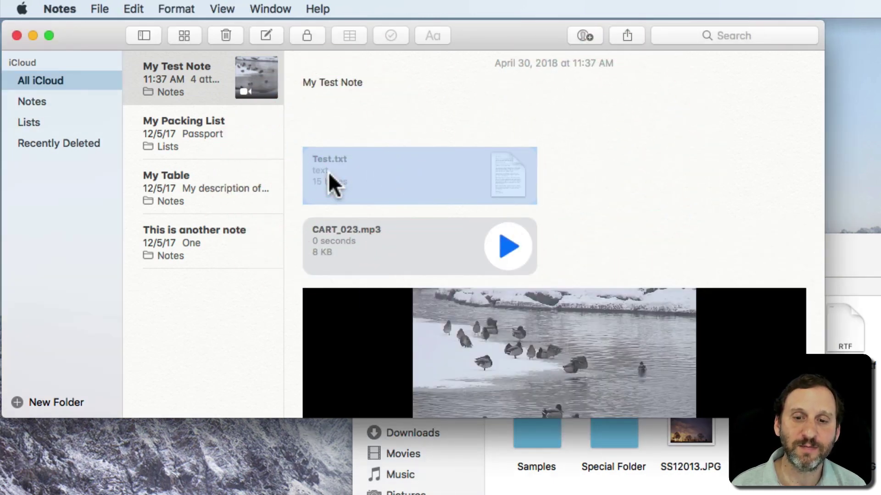
- Open the Test.txt attachment in TextEdit, then close that document
double_click(362, 172)
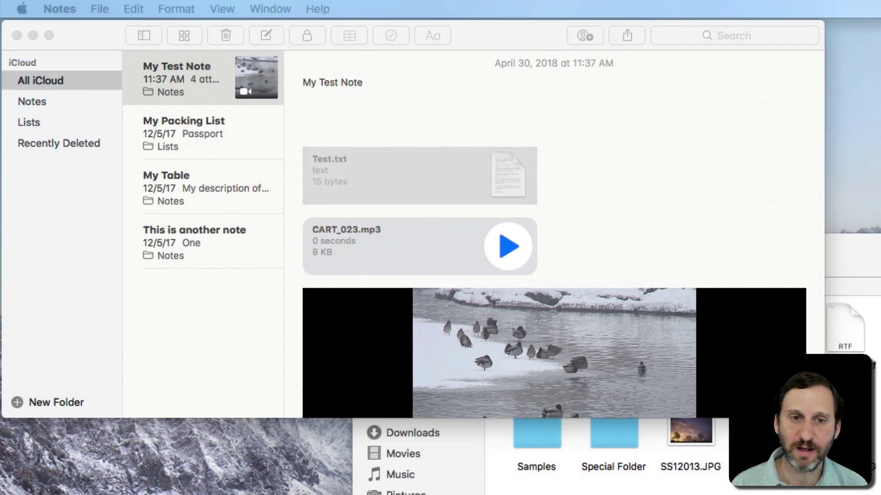
left_click(590, 86)
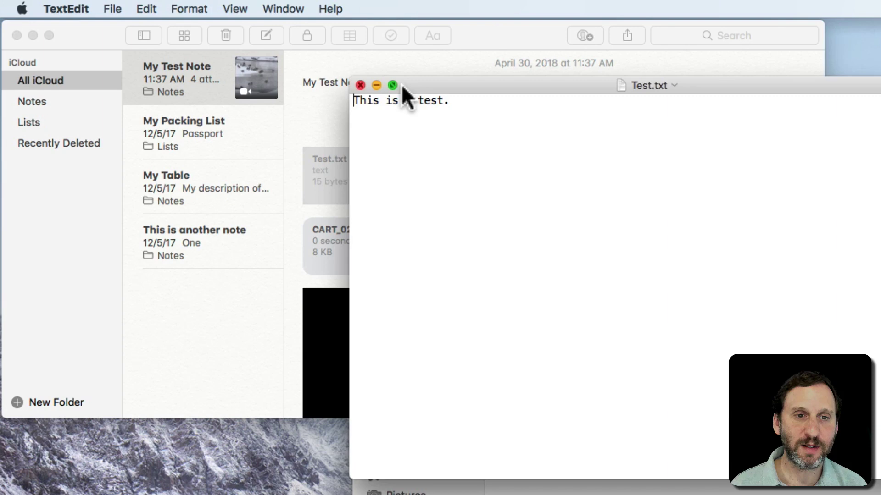
left_click(360, 85)
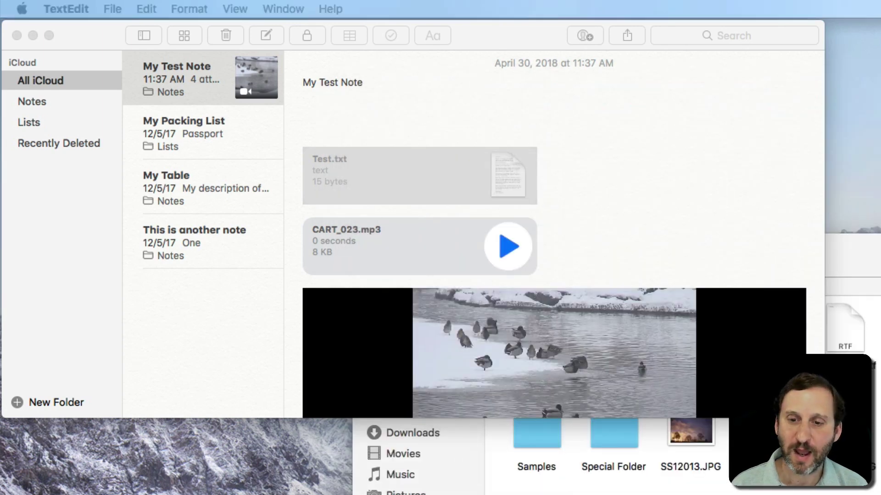
- Drop The Practical Guide to Mac Security PDF near the top of the note and select it
left_click_drag(853, 376, 364, 126)
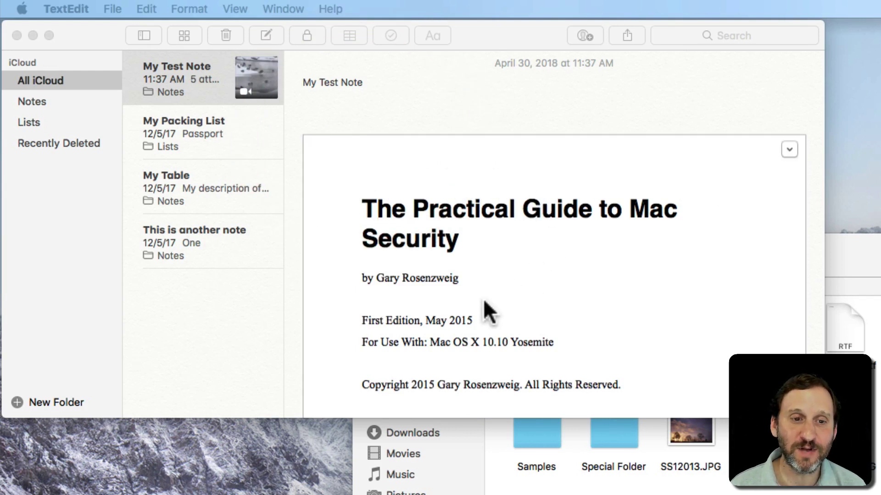
scroll(483, 299, "down", 10)
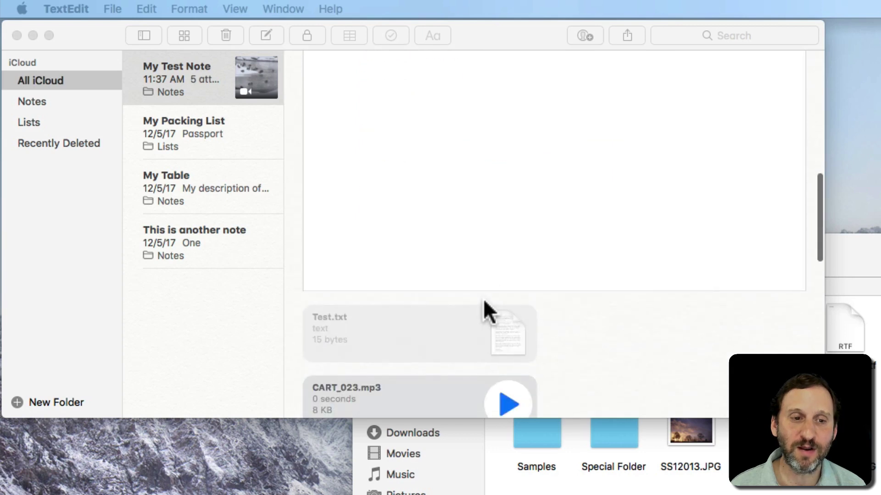
scroll(483, 298, "up", 10)
left_click(493, 294)
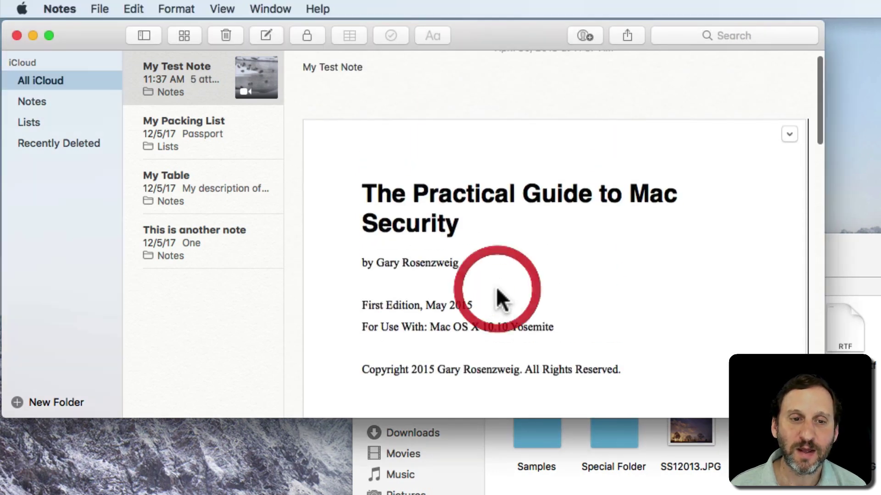
left_click(469, 296)
scroll(468, 293, "down", 5)
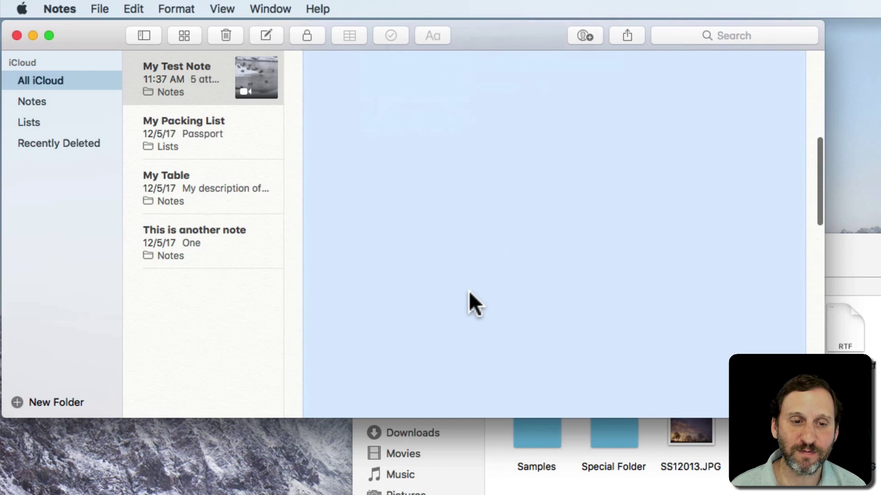
scroll(469, 291, "up", 8)
- Open the PDF in its own viewer, then close it and return to the note
double_click(468, 214)
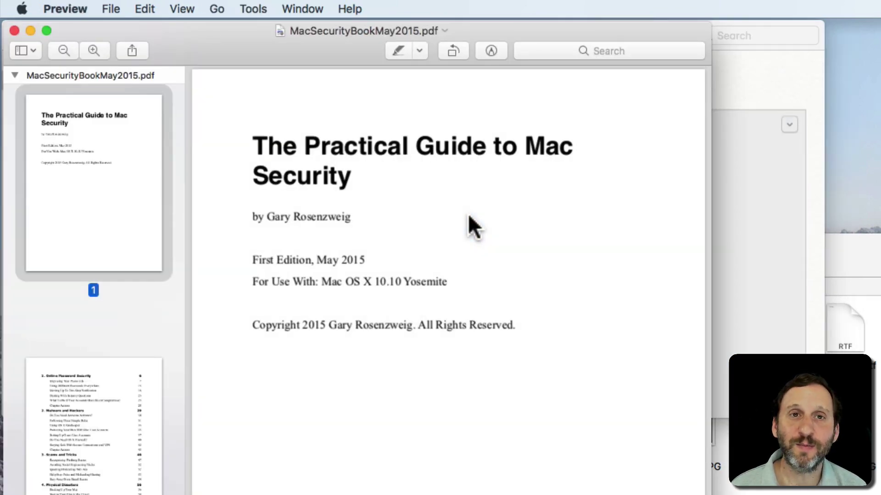
key("super+w")
left_click(590, 86)
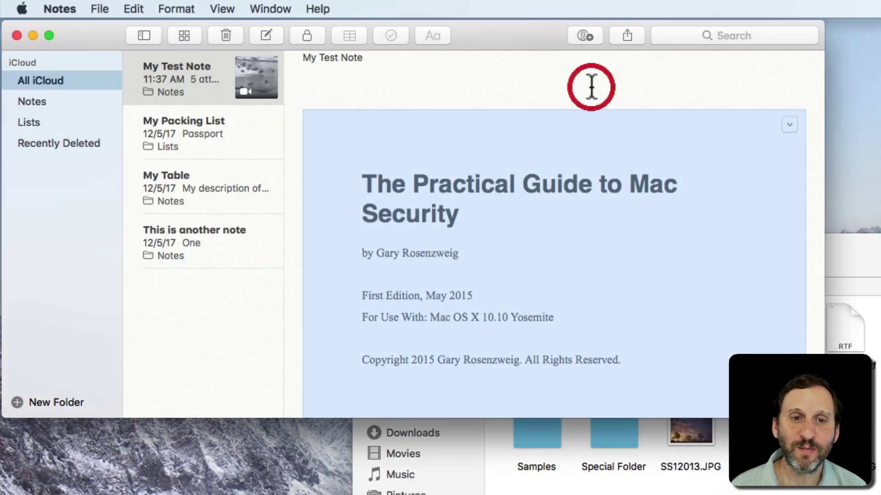
- Open the PDF in Markup, then cancel and choose Don't Save
left_click(781, 122)
left_click(796, 137)
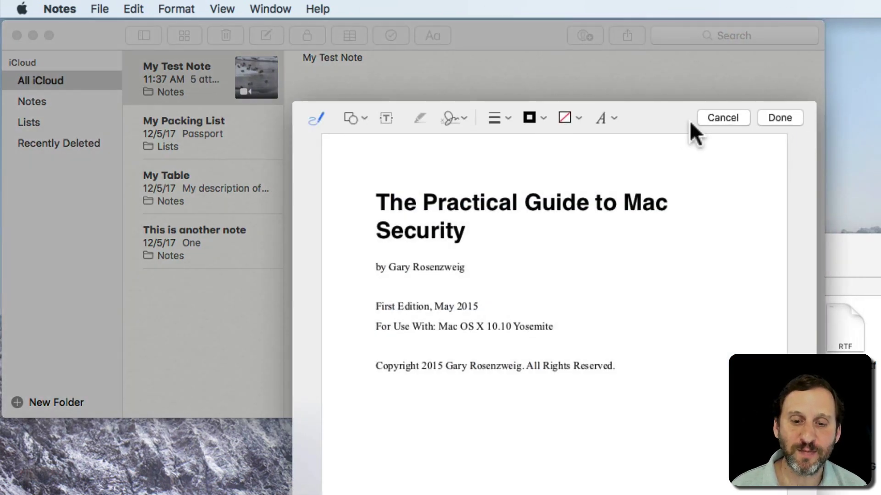
left_click(722, 117)
left_click(507, 182)
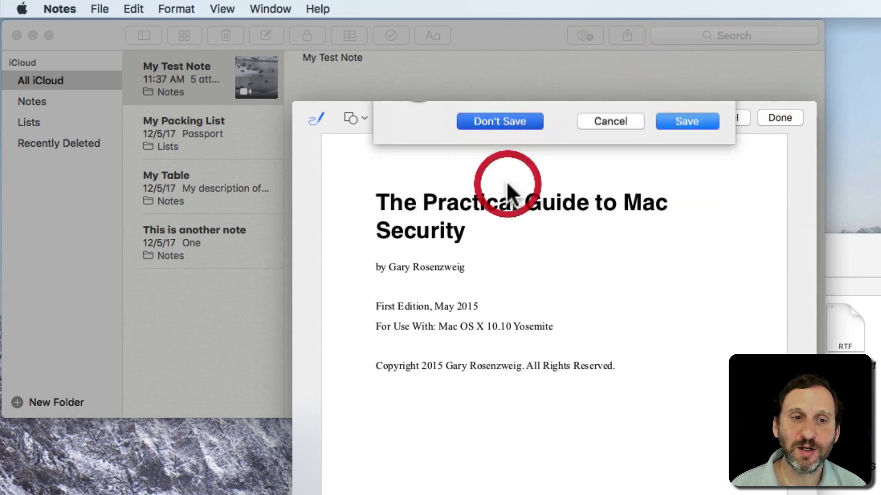
left_click(497, 97)
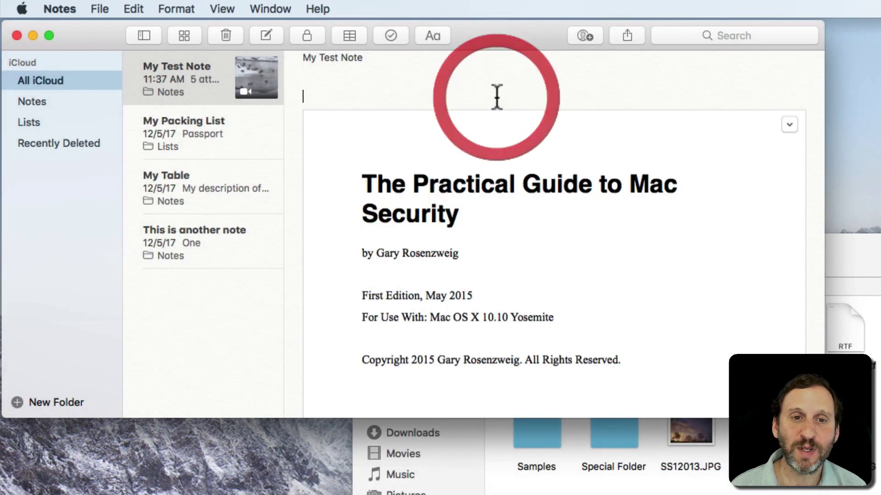
- Open the attachments browser and cycle through Photos & Videos, Websites, Audio and Documents, ending on Maps
left_click(182, 36)
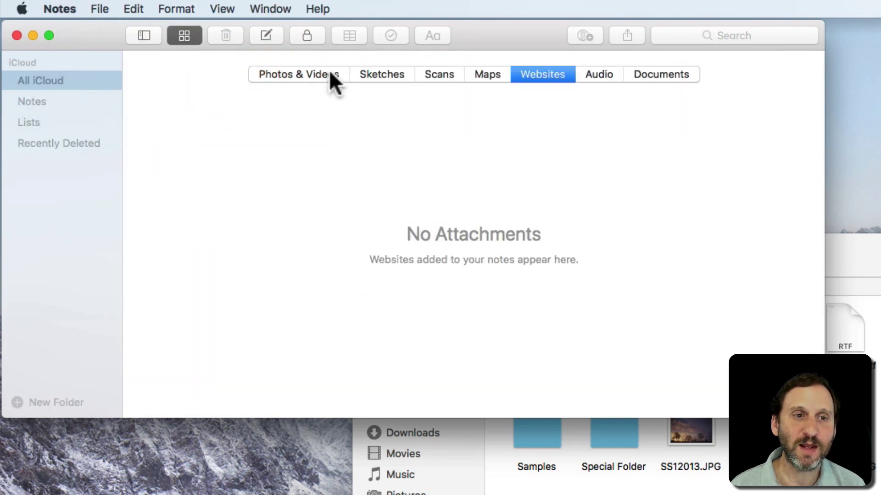
left_click(324, 76)
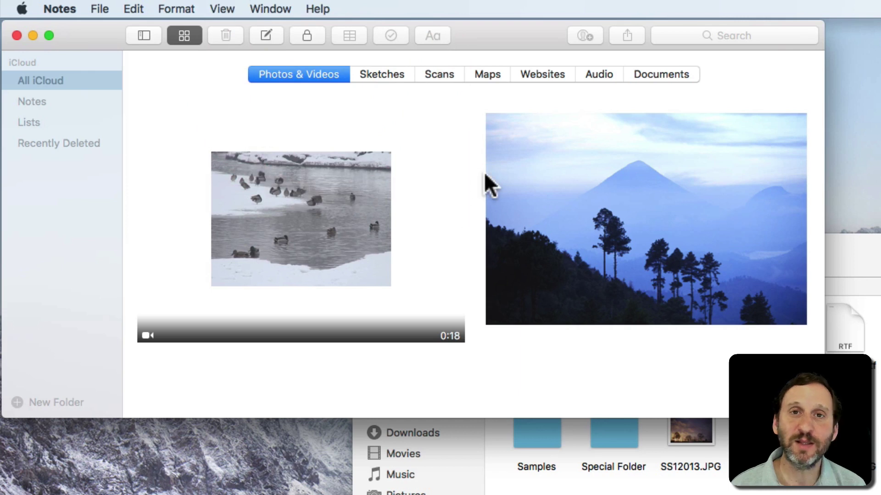
left_click(540, 73)
left_click(605, 73)
left_click(653, 71)
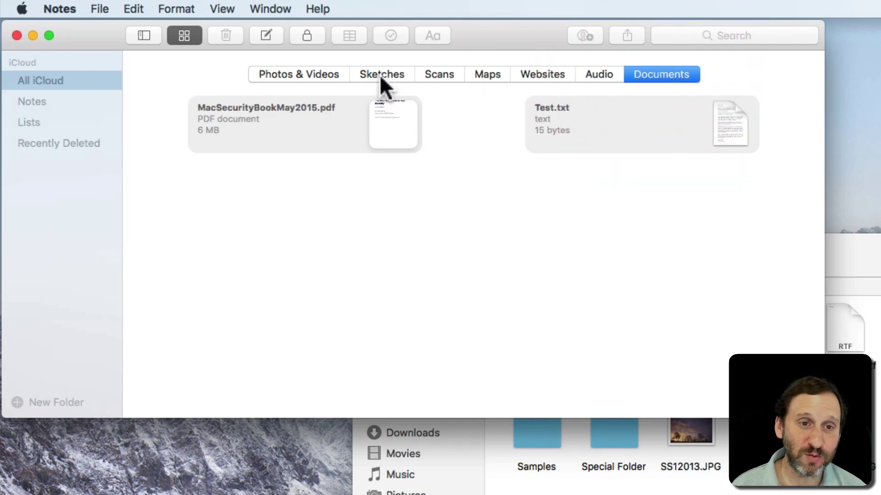
left_click(484, 74)
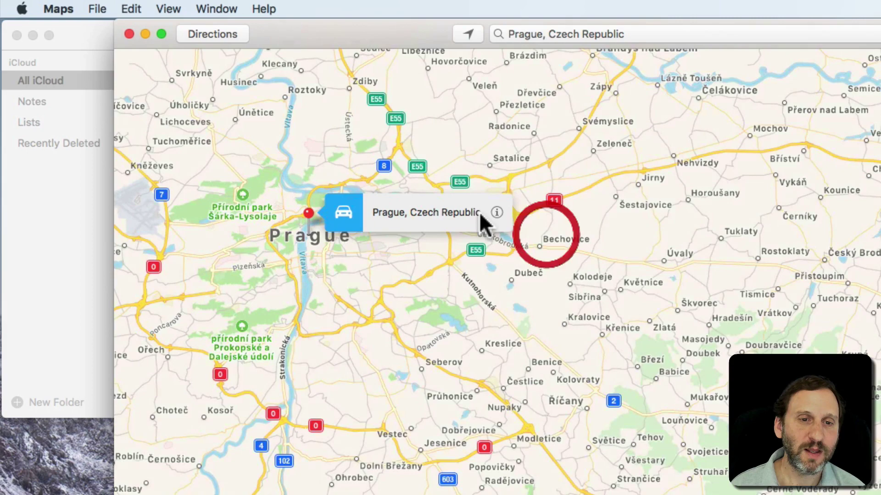
- From the Prague callout's info, share the location to Notes, choosing My Test Note
left_click(497, 212)
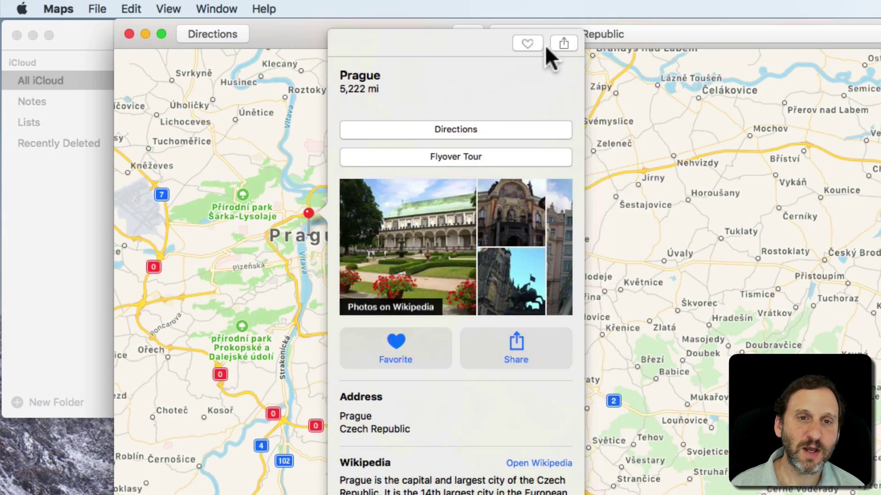
left_click(566, 43)
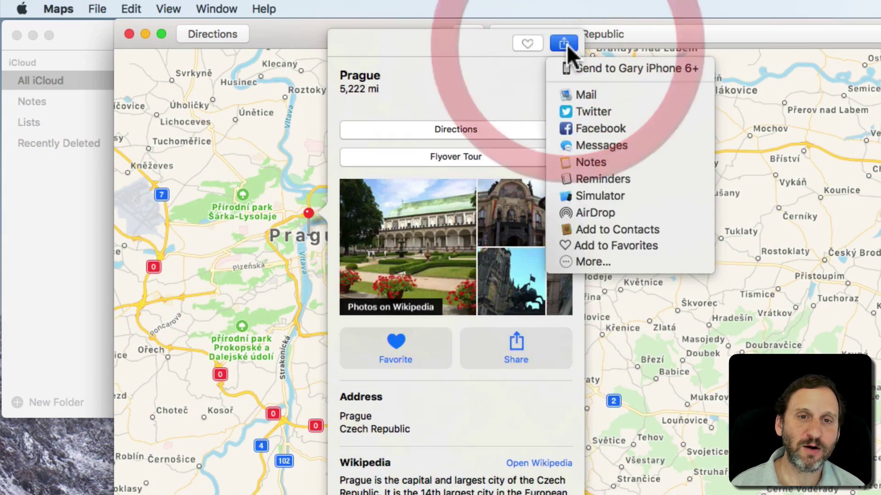
left_click(592, 162)
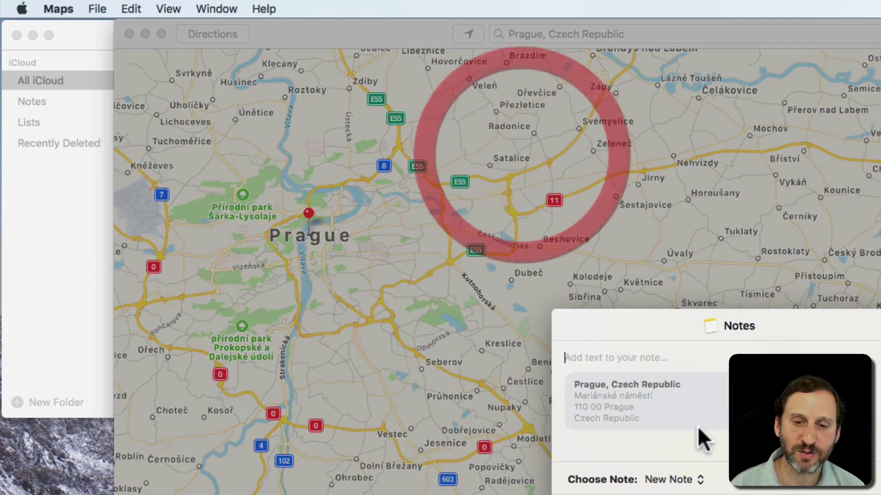
left_click(675, 482)
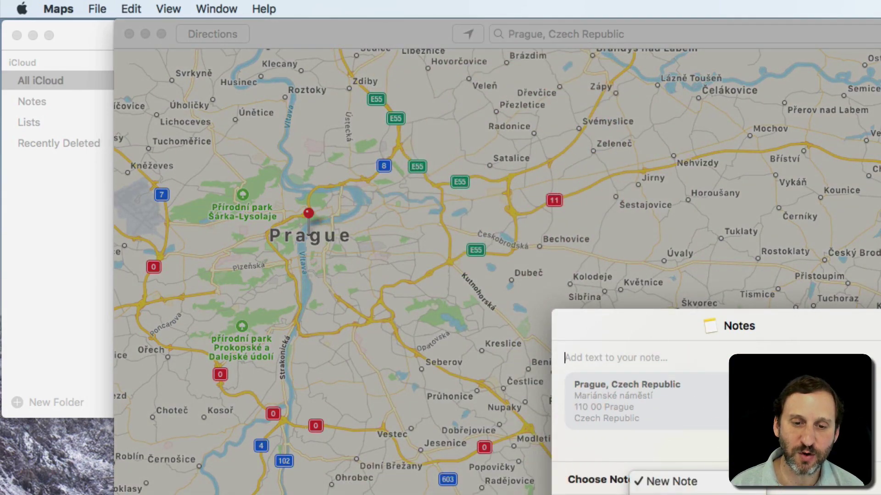
left_click(683, 473)
key("Return")
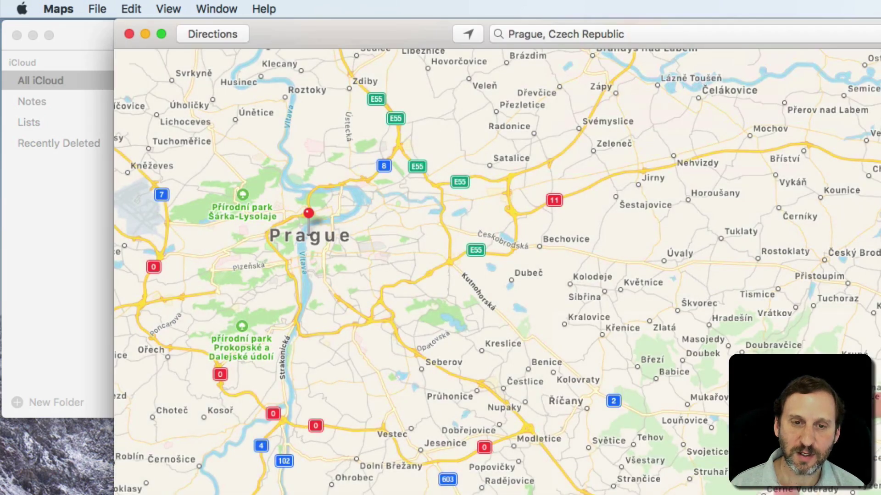
- Quit Maps and return from the attachments browser to My Test Note
key("super+q")
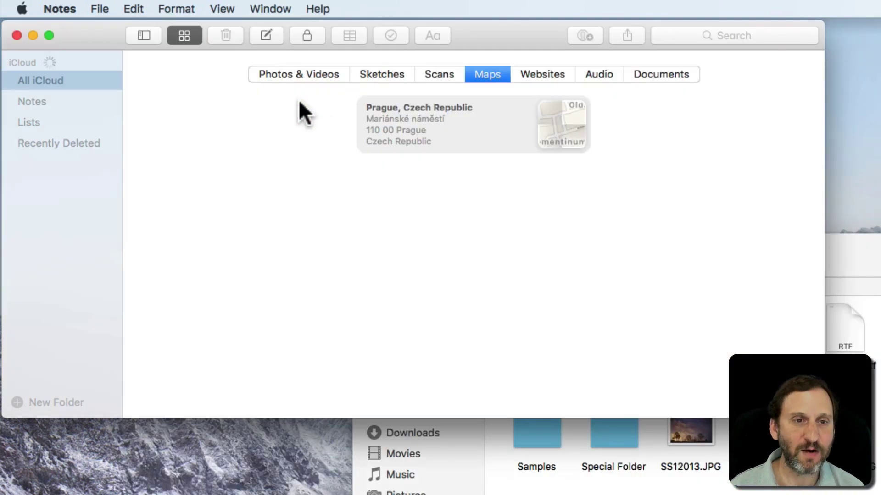
left_click(138, 35)
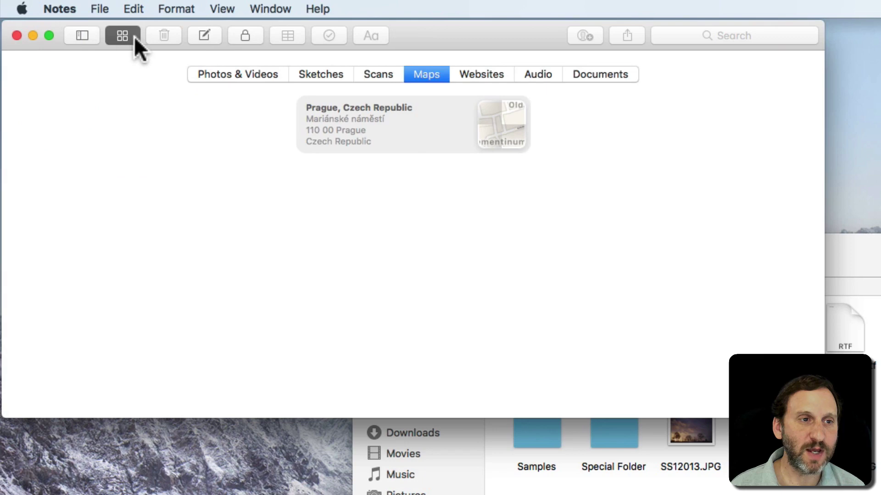
left_click(183, 34)
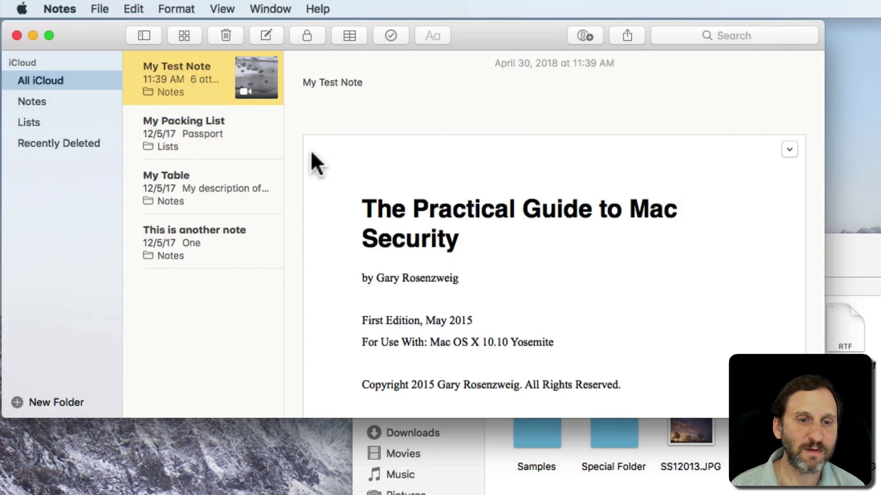
- Inspect the Prague map attachment, then show the Websites category in the attachments browser
scroll(404, 181, "down", 15)
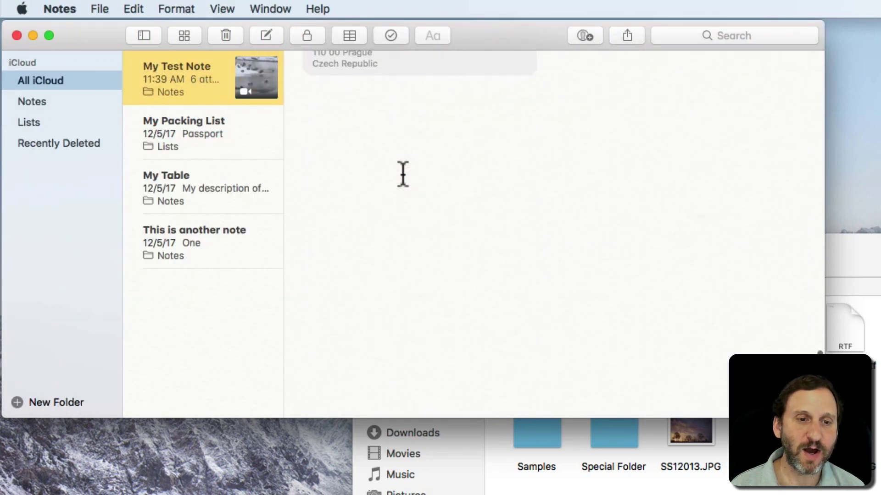
left_click(398, 239)
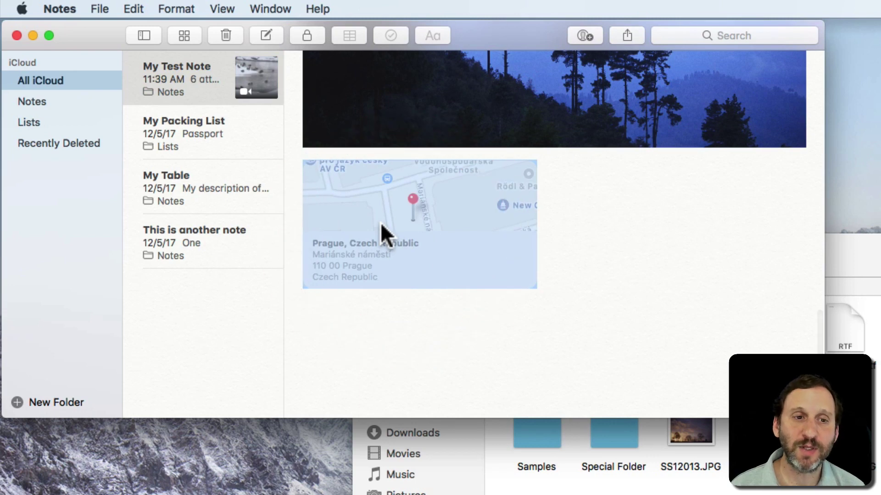
mouse_move(381, 222)
left_mouse_down()
mouse_move(362, 123)
mouse_move(384, 228)
left_mouse_up()
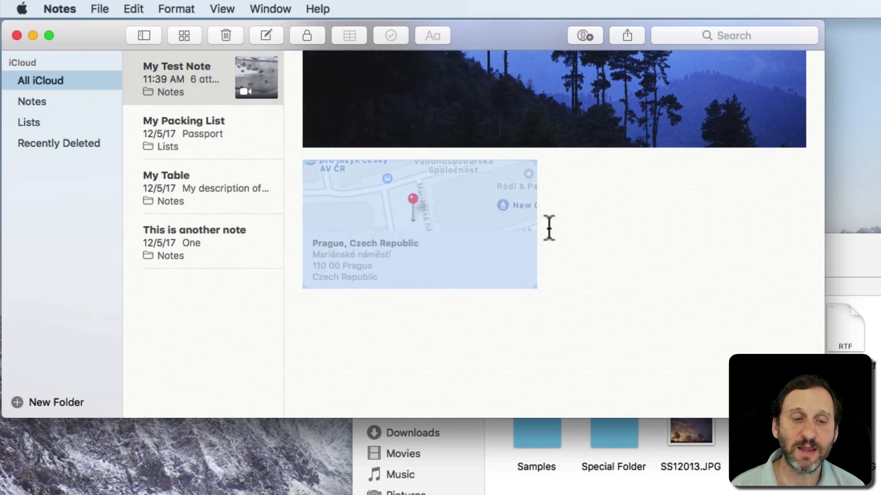
left_click(601, 228)
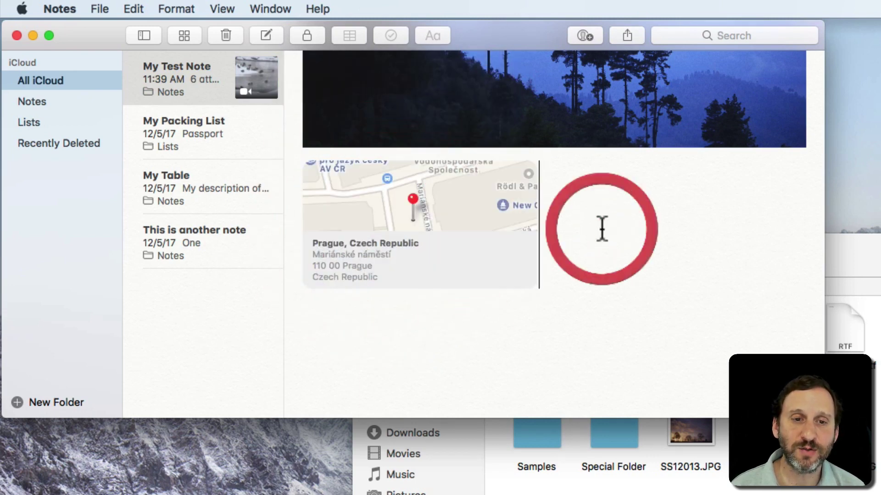
left_click(190, 38)
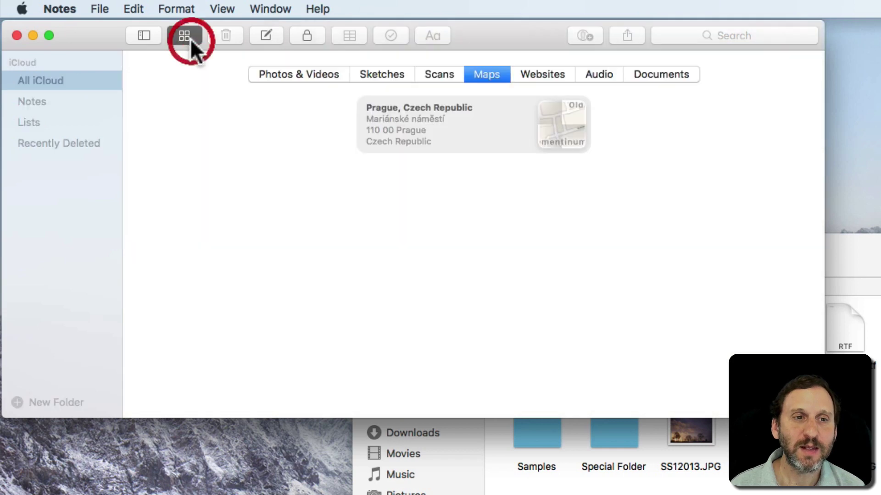
left_click(539, 76)
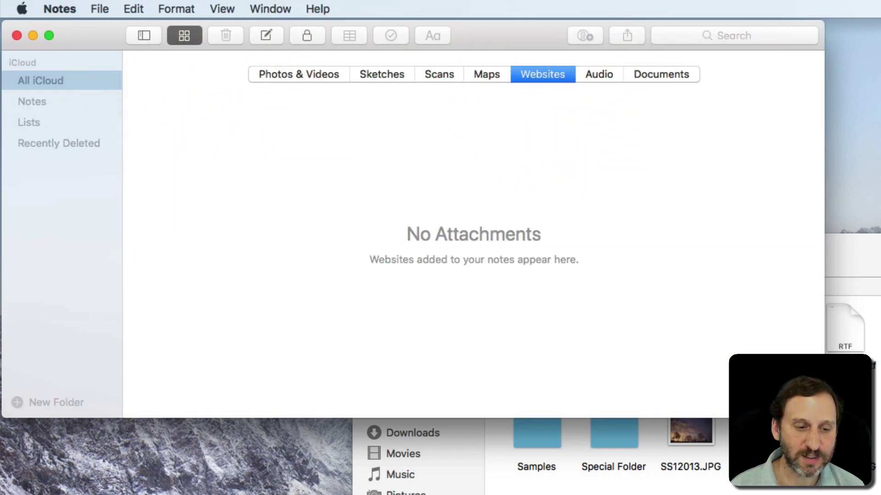
key("super+Tab")
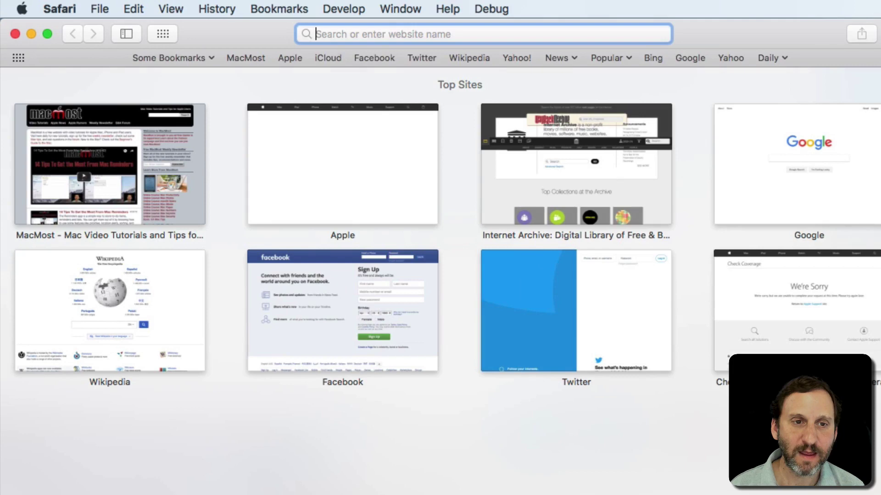
type("wikipedia.org")
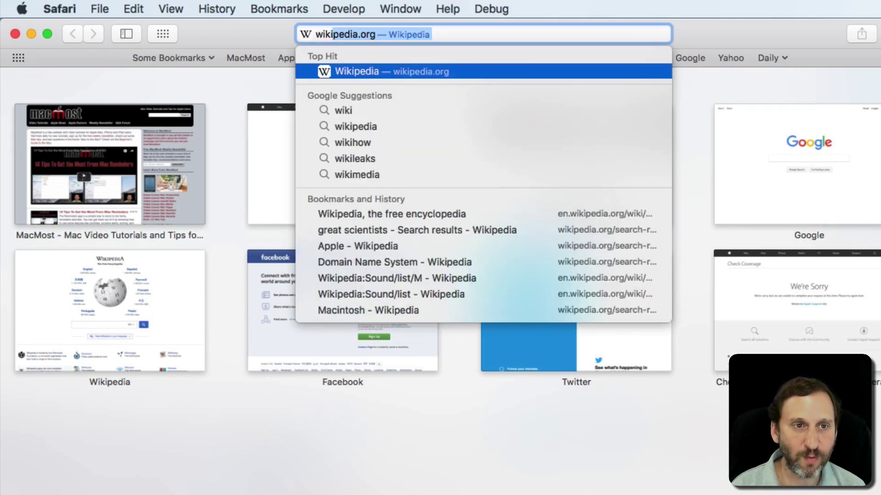
key("Return")
- Open the Notes share sheet for the Wikipedia page, then cancel it
left_click(861, 34)
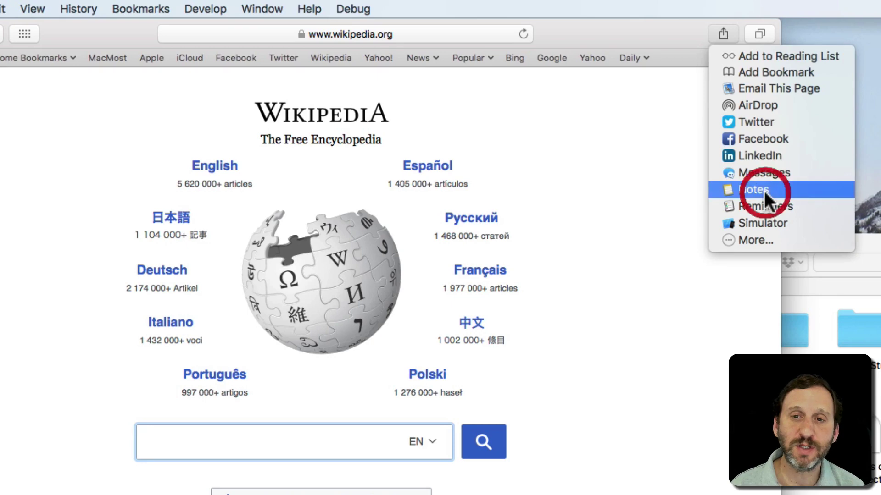
left_click(764, 192)
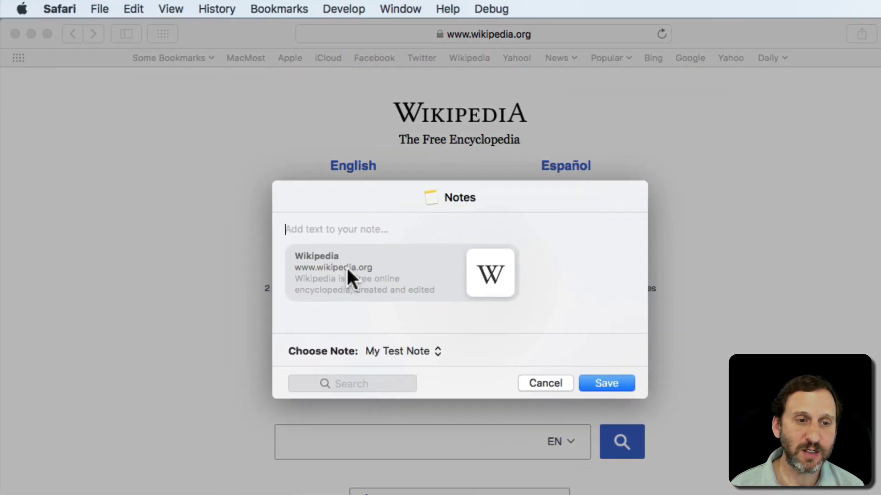
left_click(545, 383)
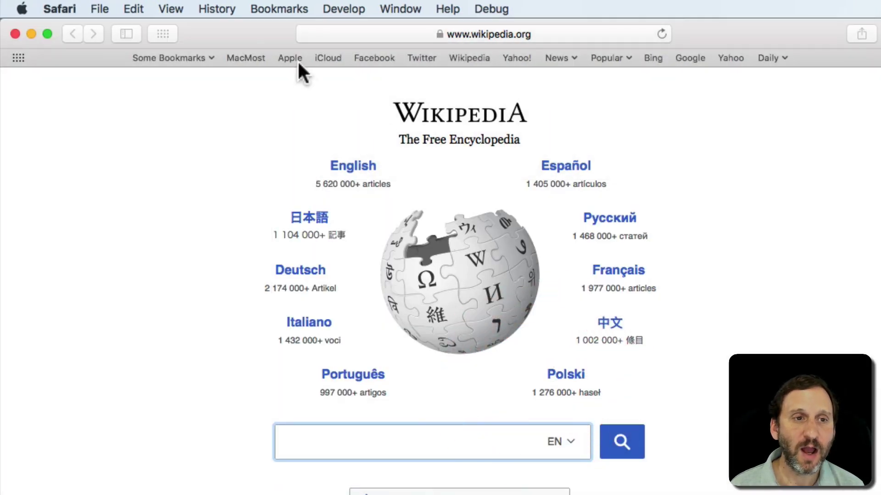
left_click_drag(253, 37, 280, 406)
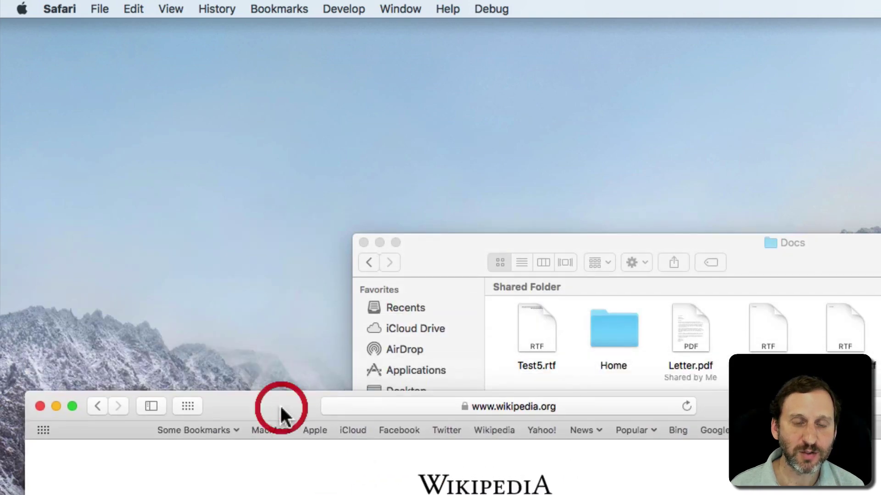
key("super+Tab")
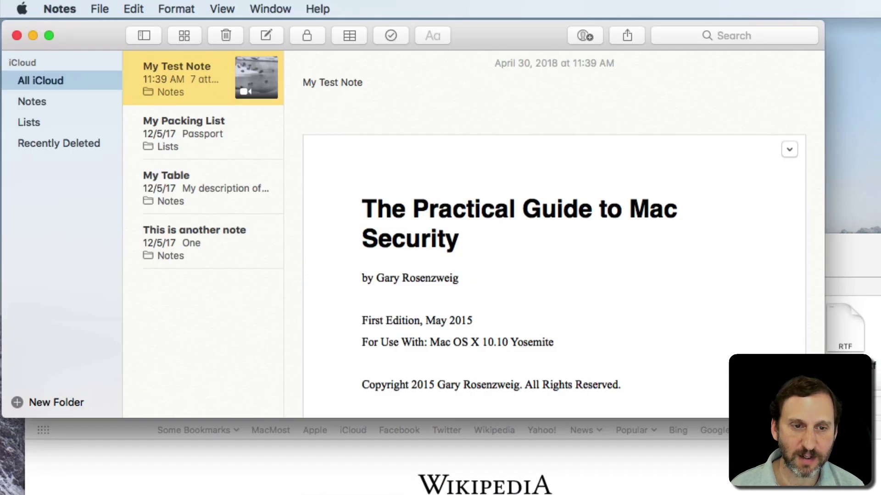
left_click(612, 493)
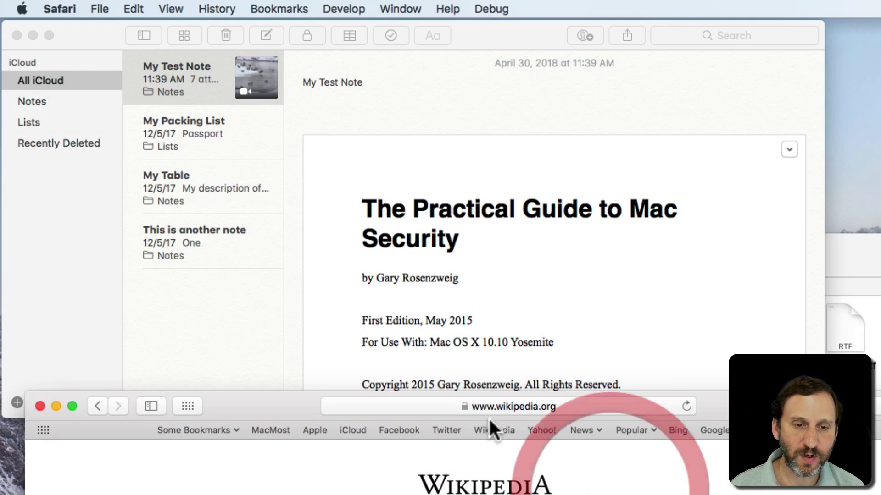
left_click_drag(491, 405, 366, 112)
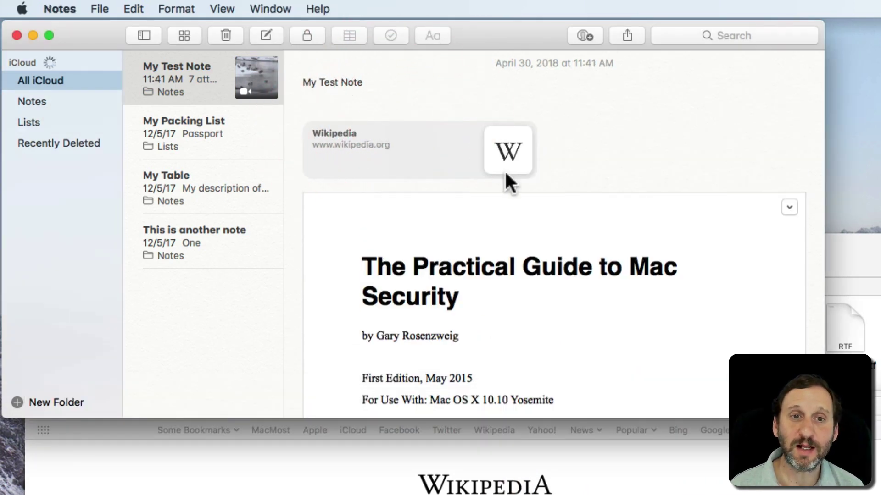
- Browse the website, map, sketch and scan attachment categories from all notes
left_click(185, 35)
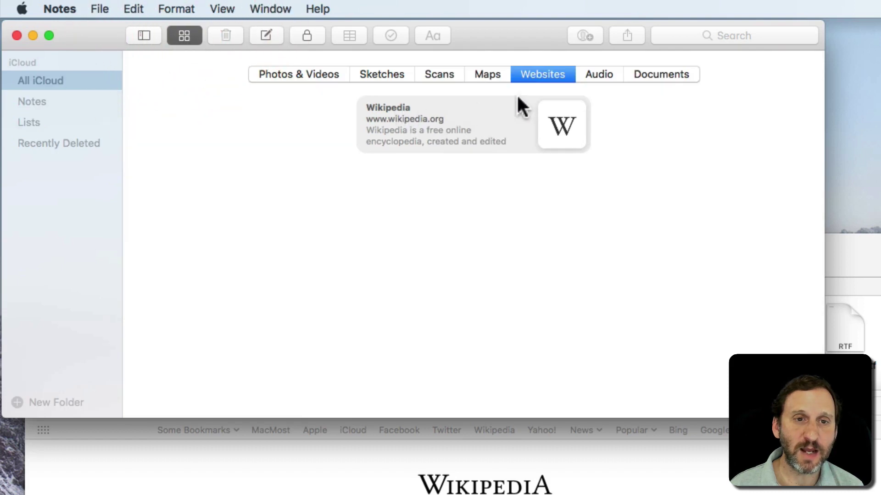
left_click(485, 74)
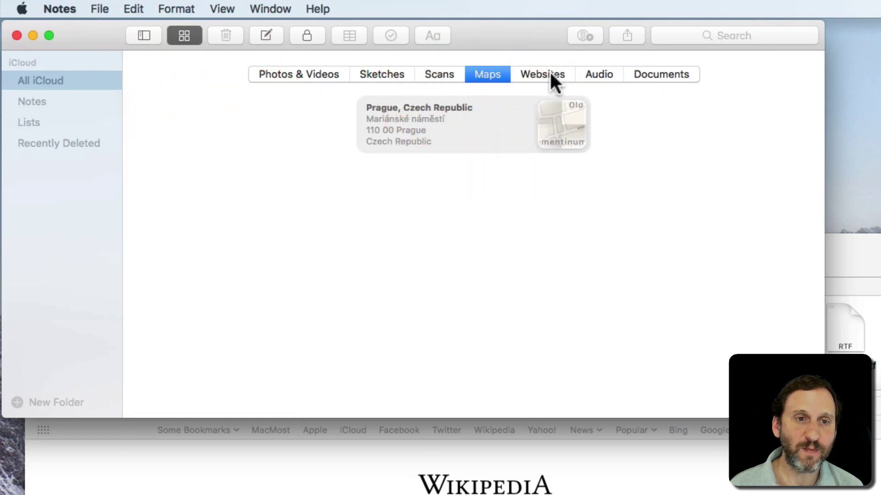
left_click(372, 74)
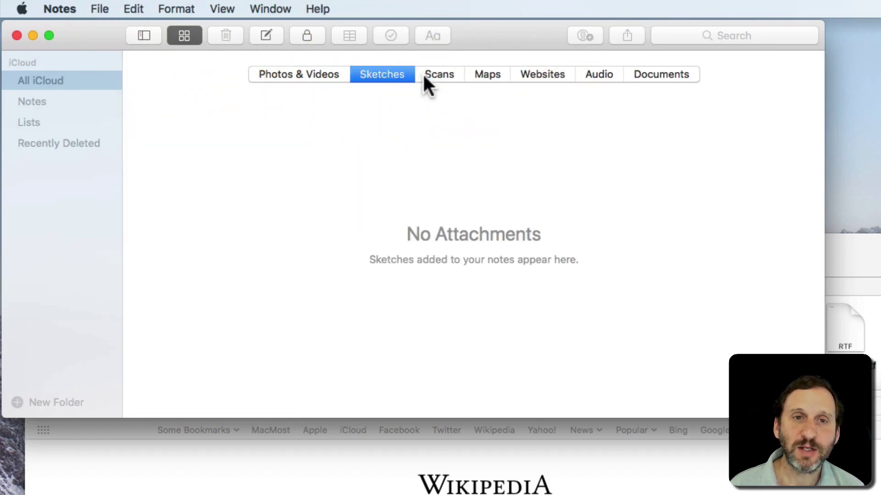
left_click(429, 76)
left_click(382, 75)
left_click(476, 75)
left_click(429, 74)
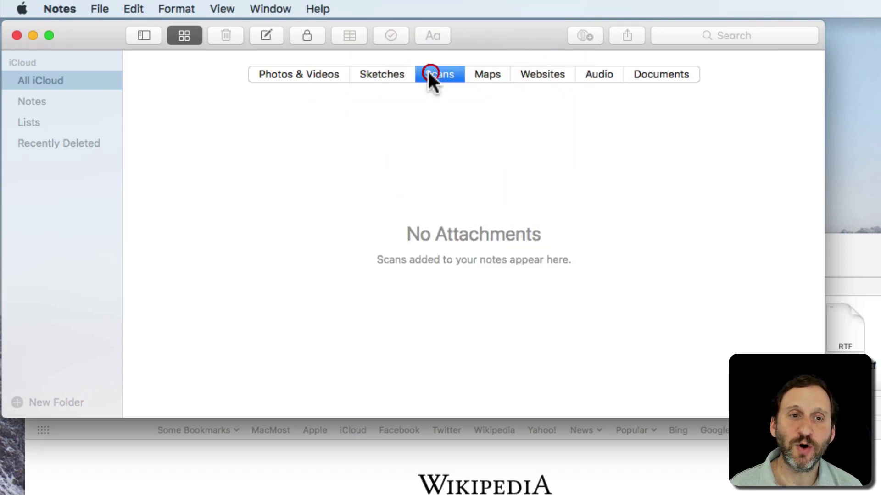
left_click(404, 75)
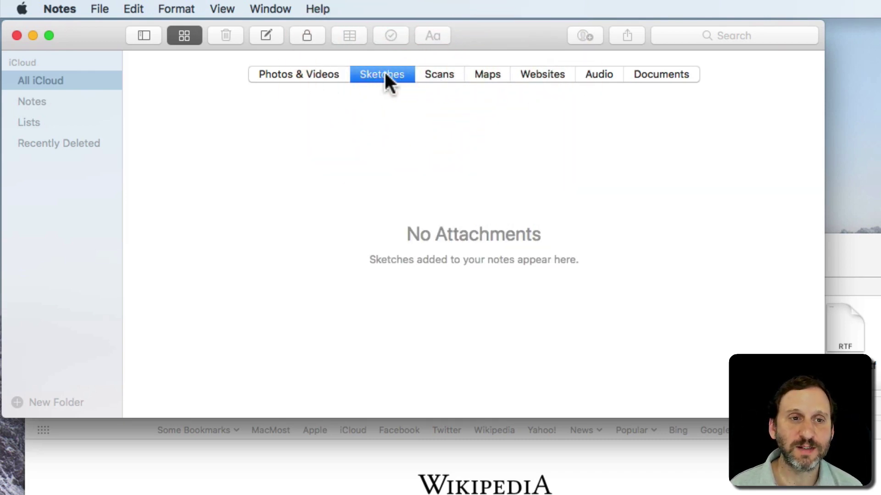
left_click(408, 70)
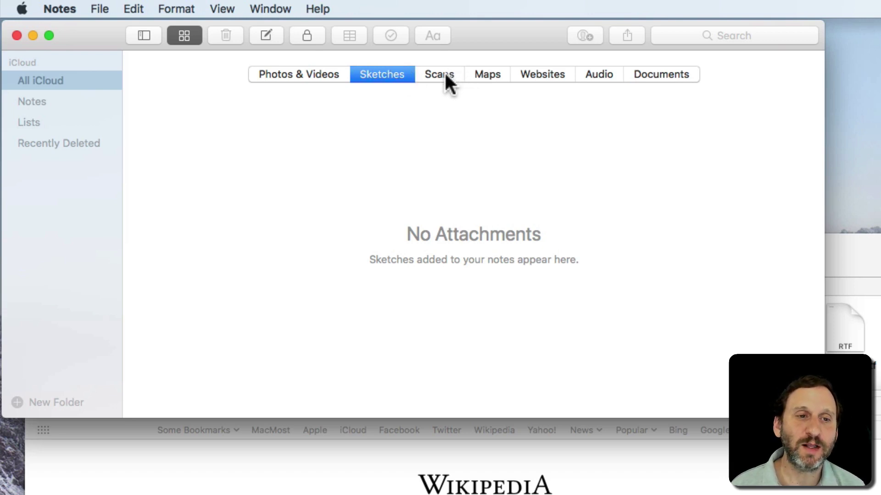
left_click(426, 74)
left_click(393, 74)
left_click(429, 75)
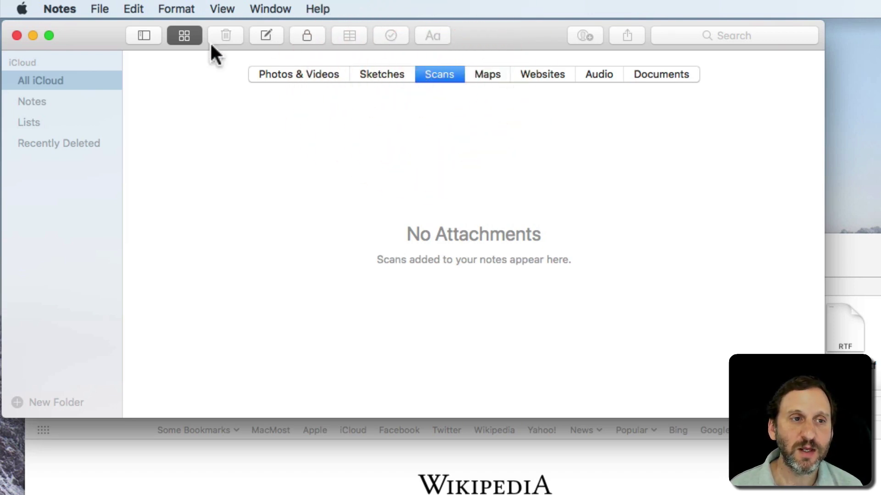
- Toggle Hide folders, exit the attachments browser, and close the Safari Wikipedia window
left_click(149, 38)
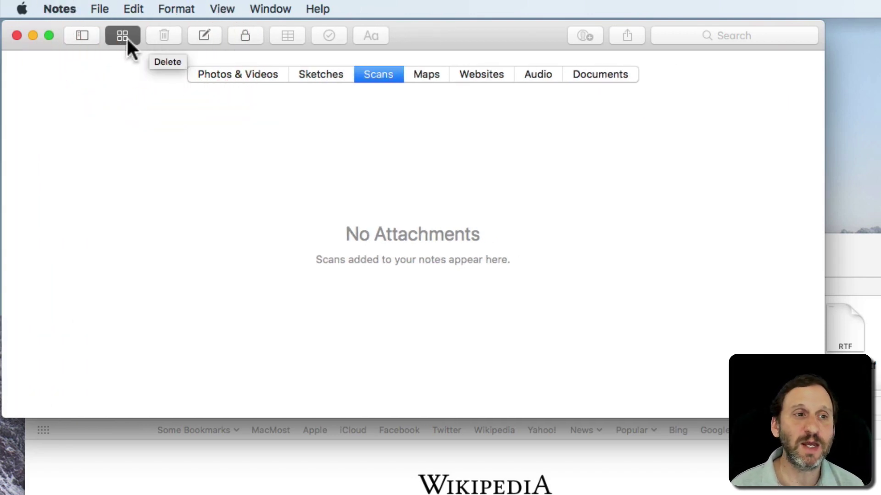
left_click(184, 36)
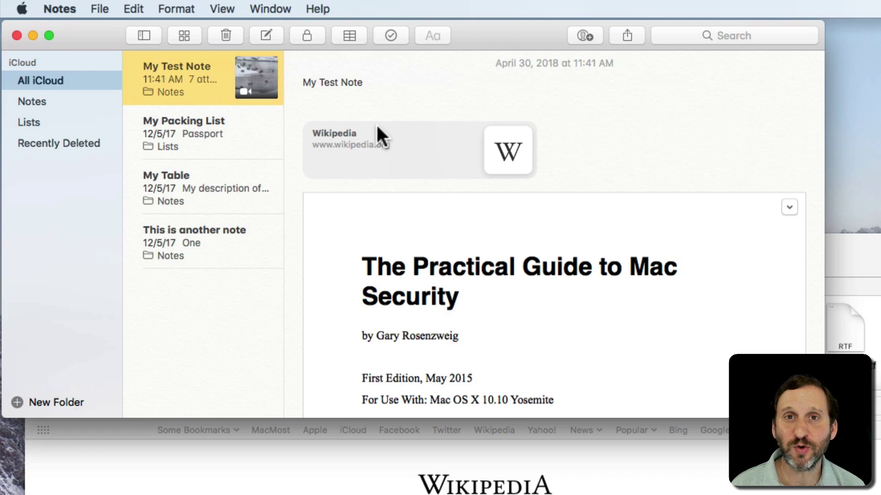
left_click(649, 479)
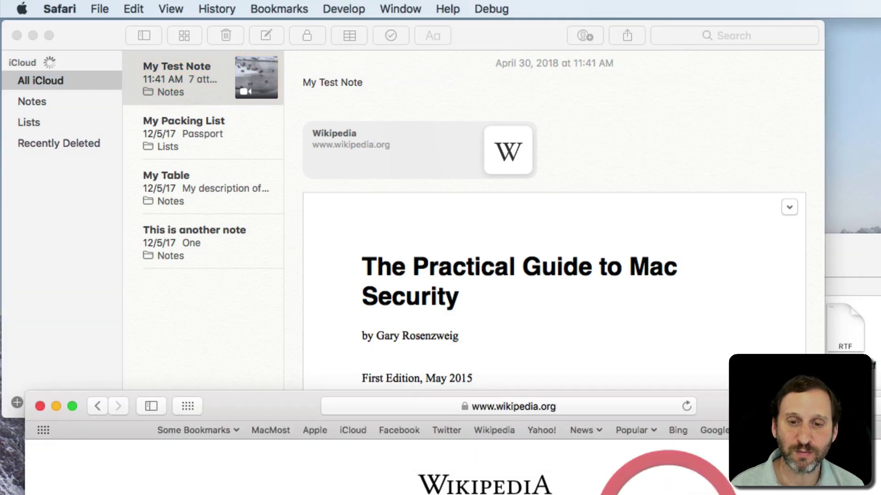
key("super+w")
- Add a checklist with items One, Two, Three and Four under the title
left_click(655, 132)
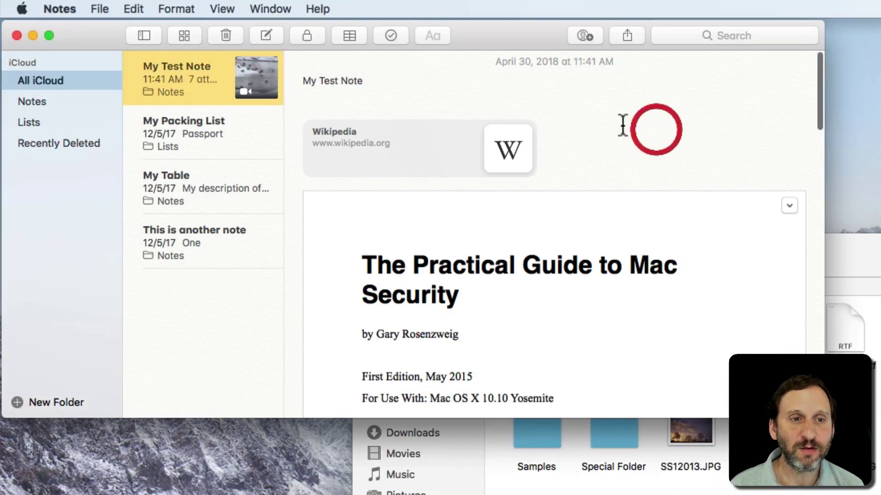
left_click(360, 103)
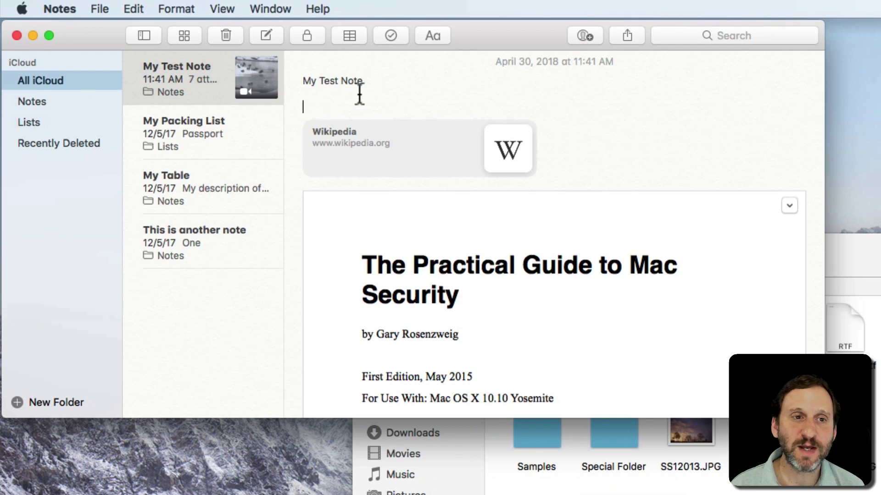
left_click(387, 33)
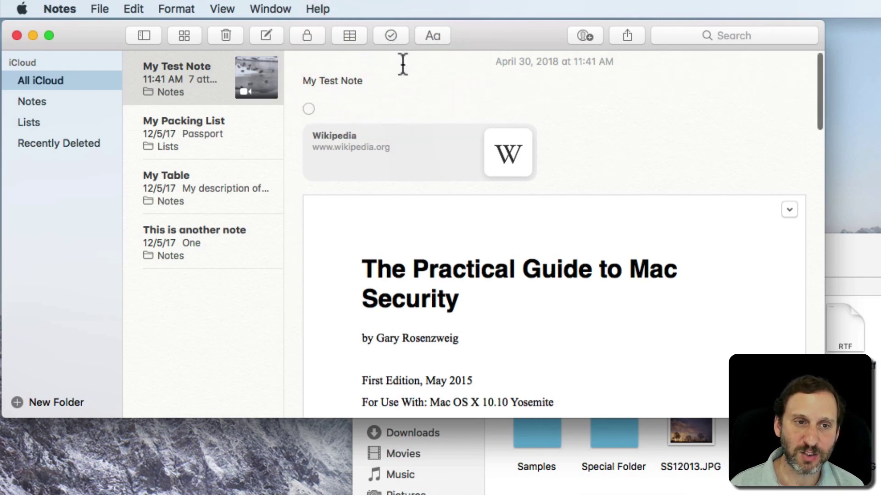
type("One")
key("Return")
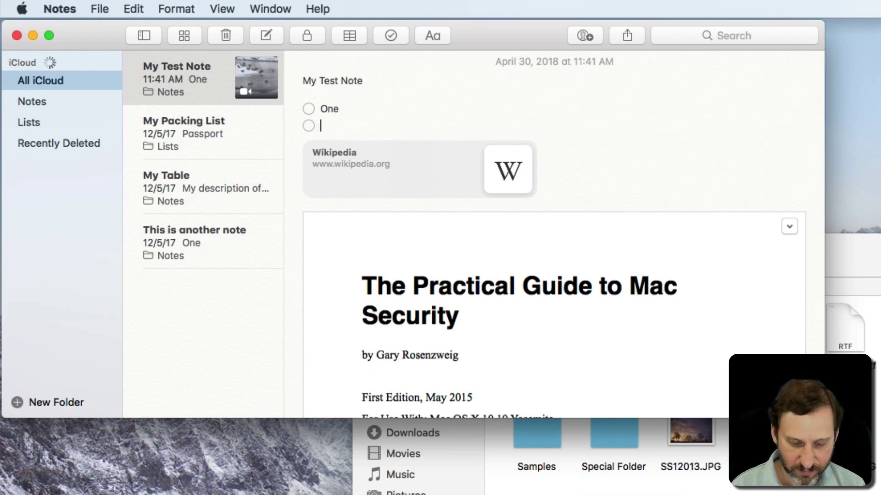
type("Two")
key("Return")
type("Three")
key("Return")
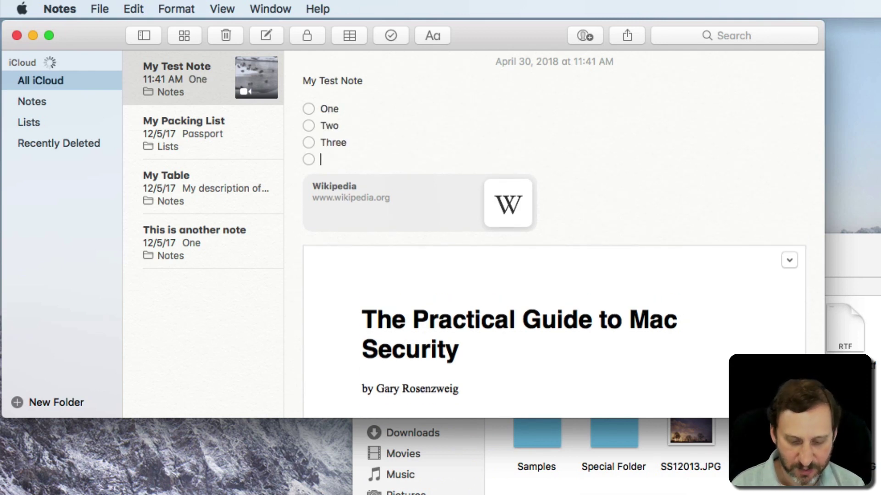
type("Four")
key("Return")
key("Return")
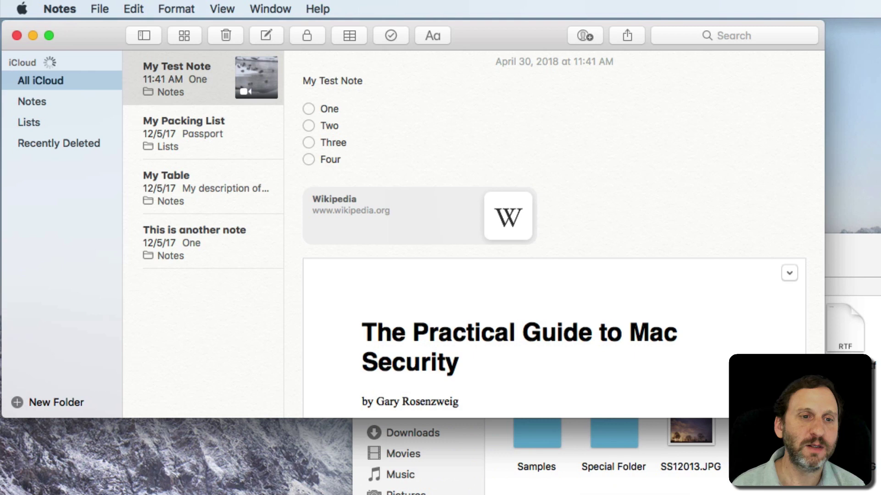
- Check off the Two and Three checklist items
left_click(308, 125)
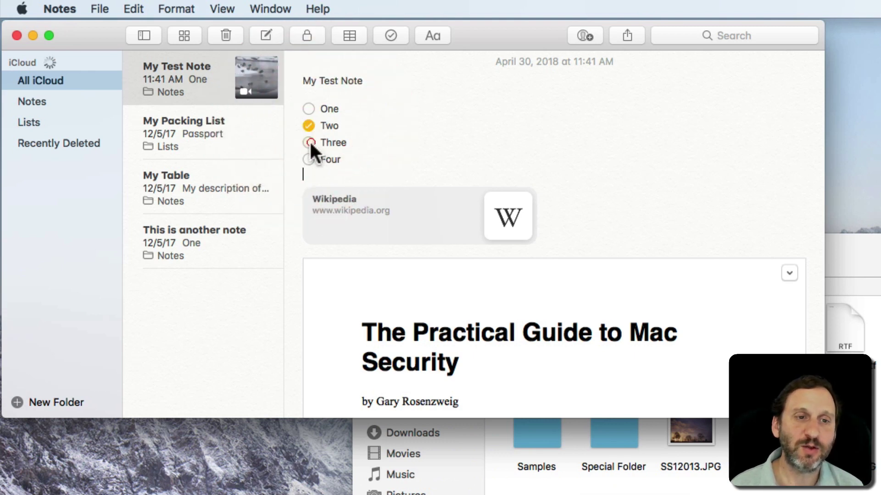
left_click(309, 142)
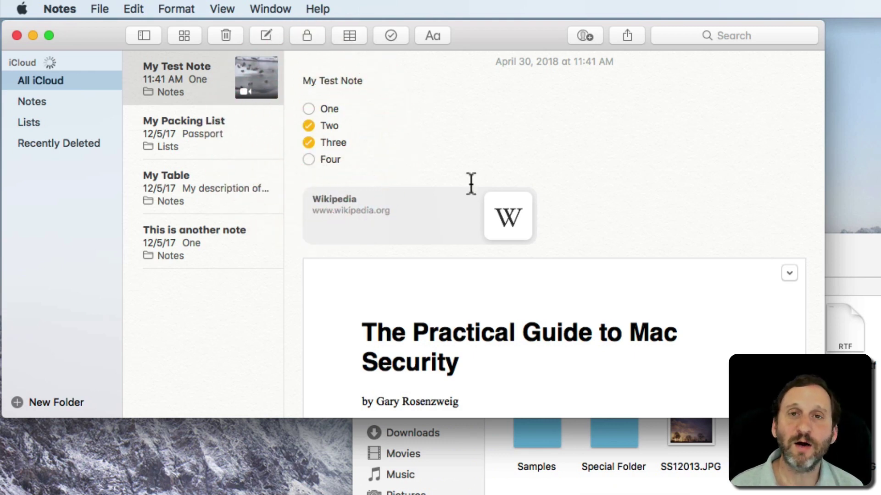
left_click(309, 125)
left_click(309, 141)
left_click(308, 126)
left_click(309, 142)
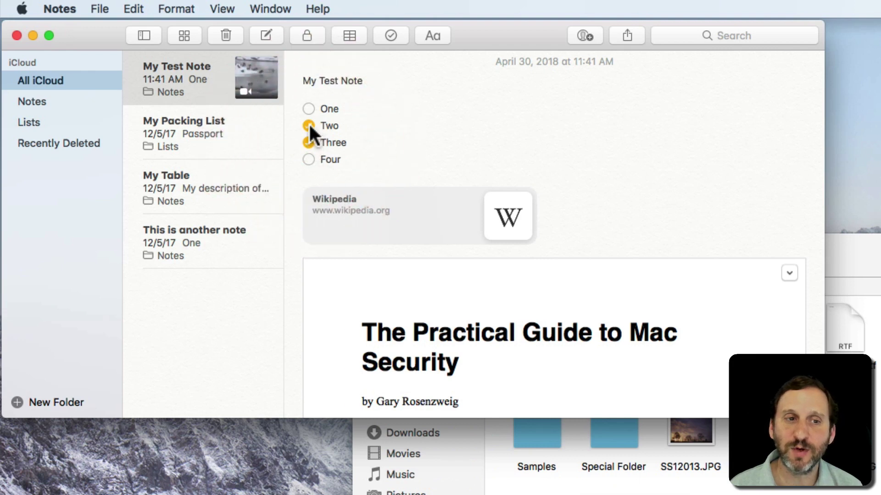
left_click(314, 93)
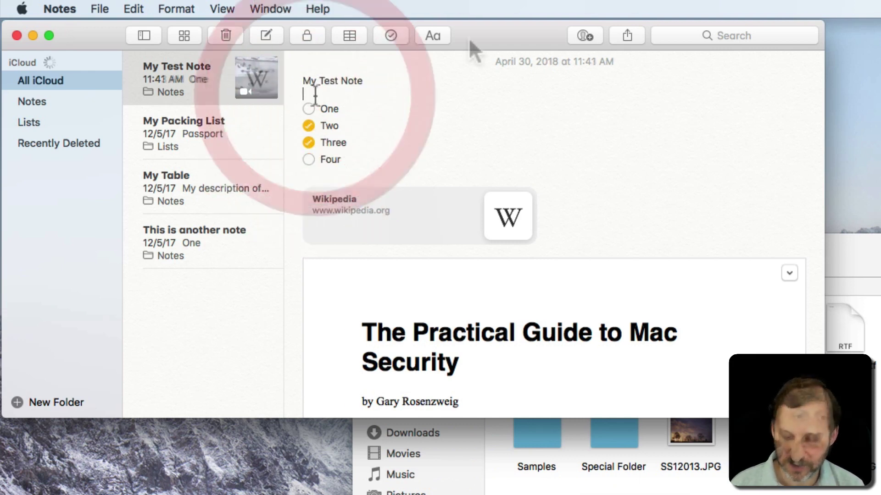
- Insert a 2x2 table above the checklist and type This and That into the first row
key("Return")
left_click(353, 36)
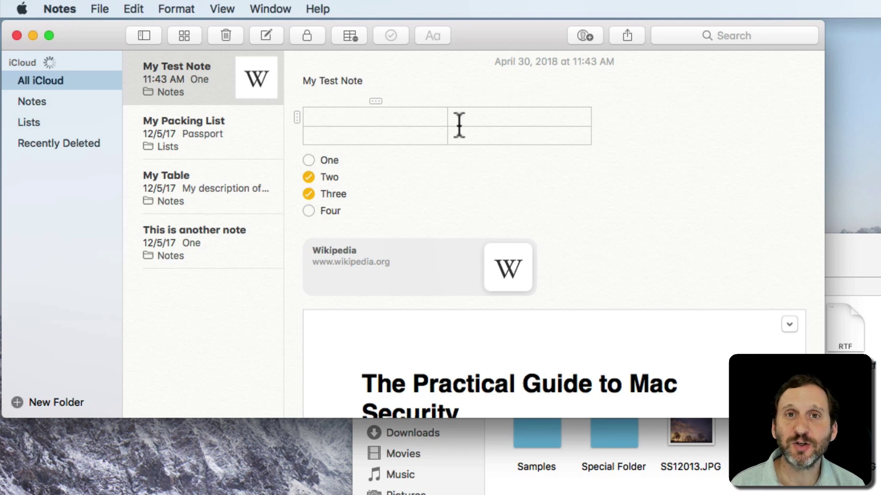
type("This")
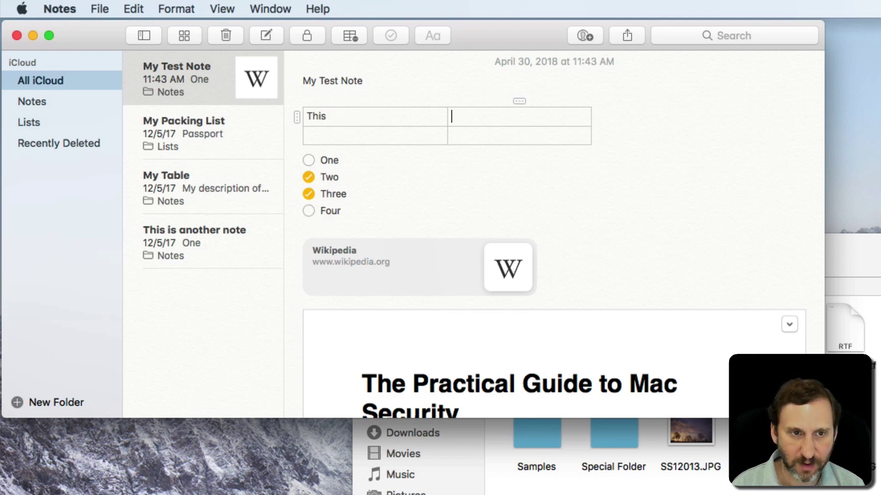
type("That")
key("Tab")
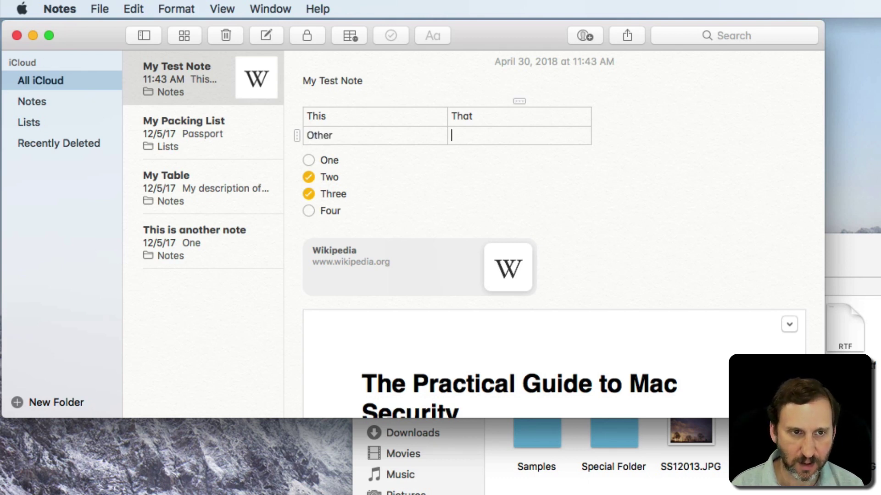
- Explore the table's row, column and context menu options, ending in the Other cell
left_click(520, 101)
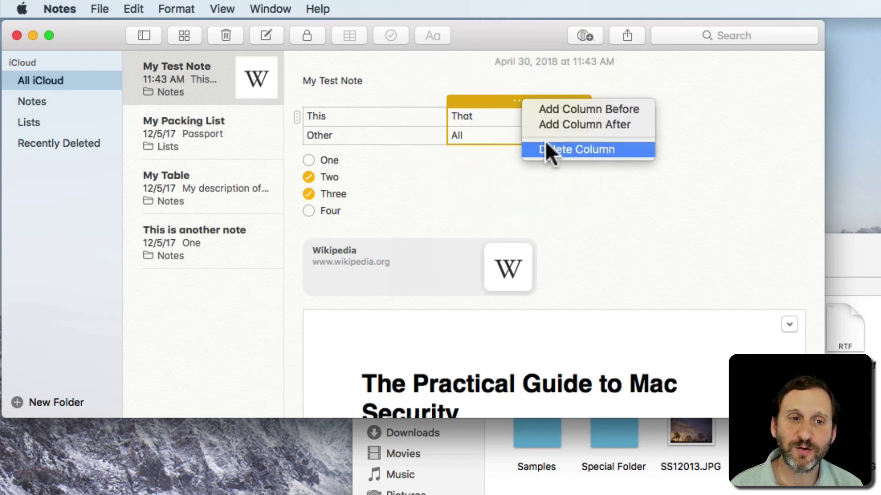
left_click(298, 120)
right_click(305, 118)
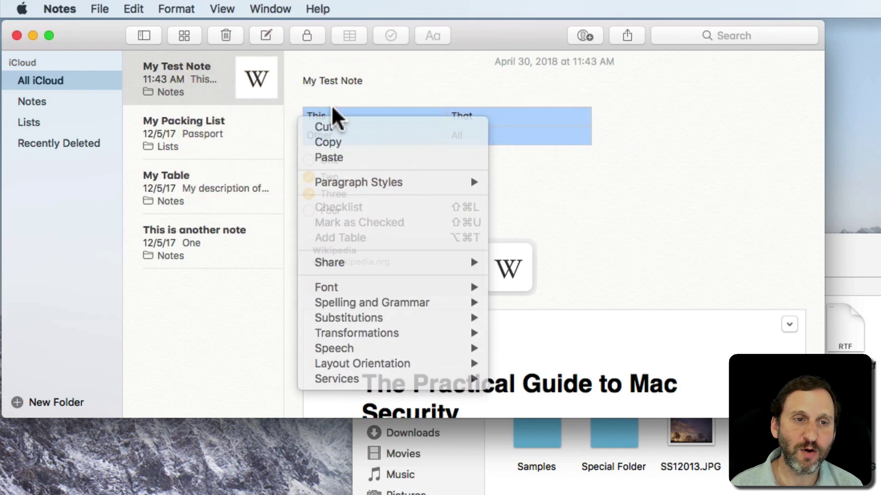
left_click(333, 109)
left_click(293, 116)
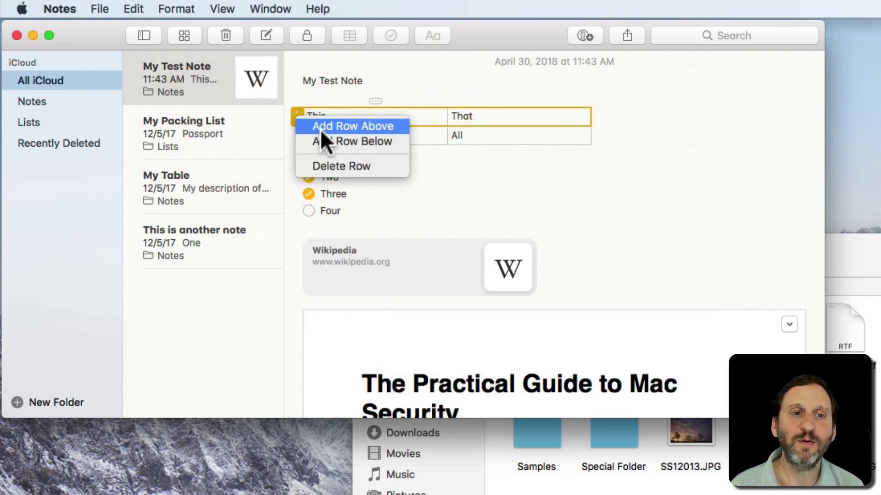
left_click(381, 101)
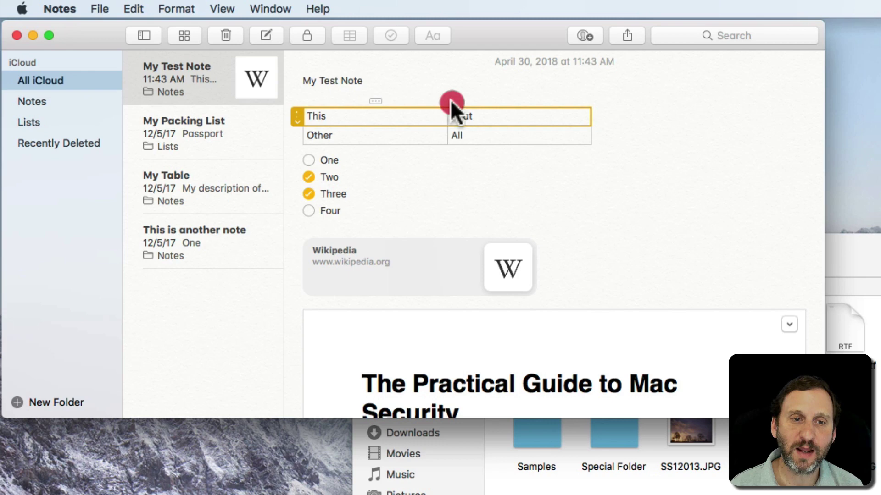
mouse_move(375, 101)
left_mouse_down()
mouse_move(457, 103)
mouse_move(375, 108)
left_mouse_up()
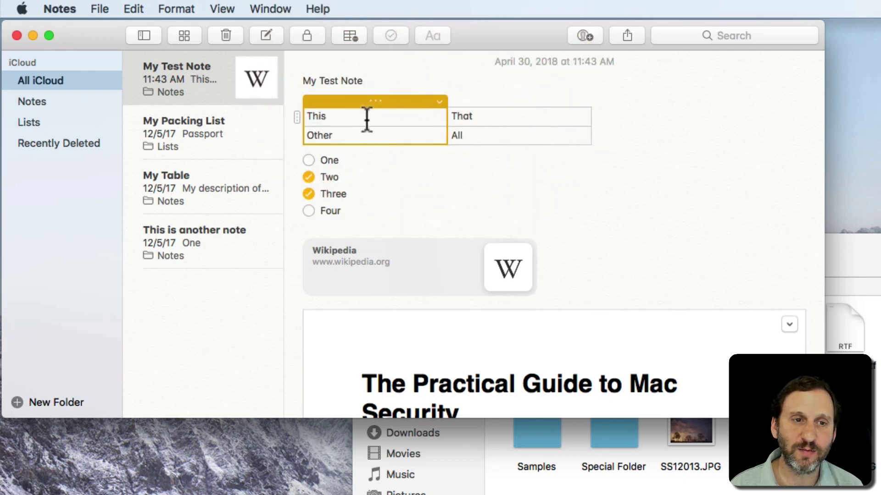
left_click(297, 117)
mouse_move(295, 116)
left_mouse_down()
mouse_move(298, 151)
mouse_move(299, 117)
left_mouse_up()
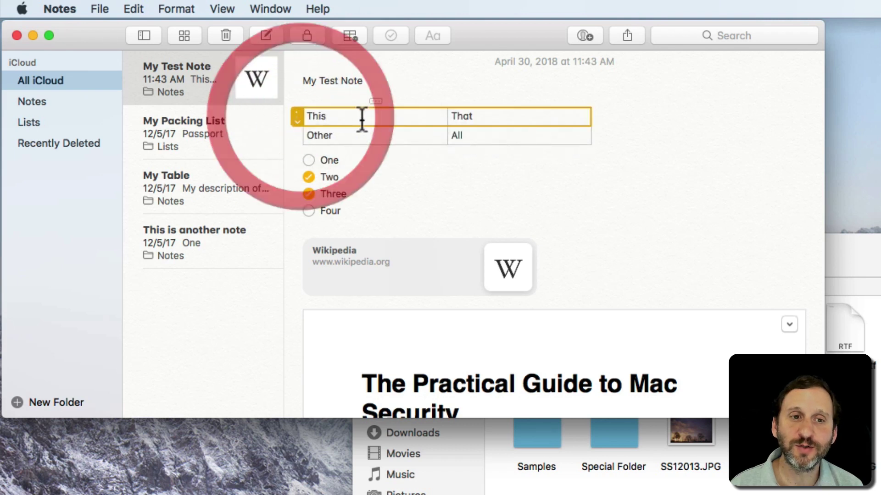
left_click(447, 104)
left_click(327, 118)
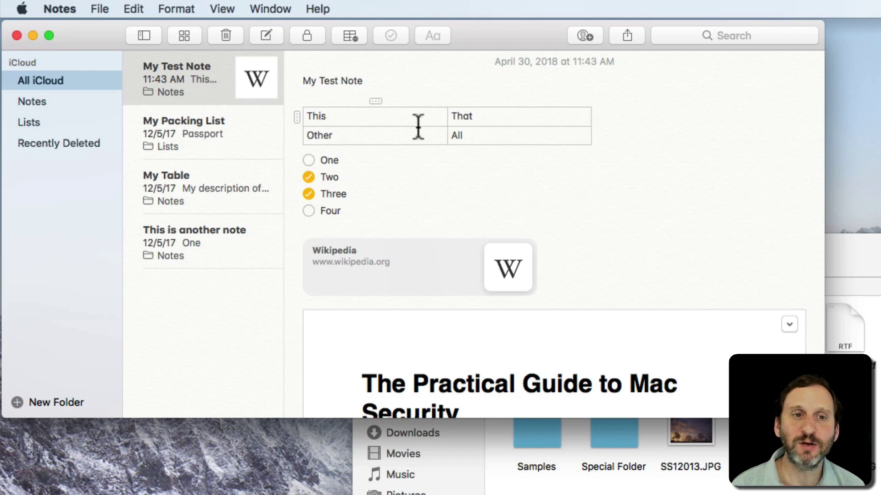
left_click(384, 132)
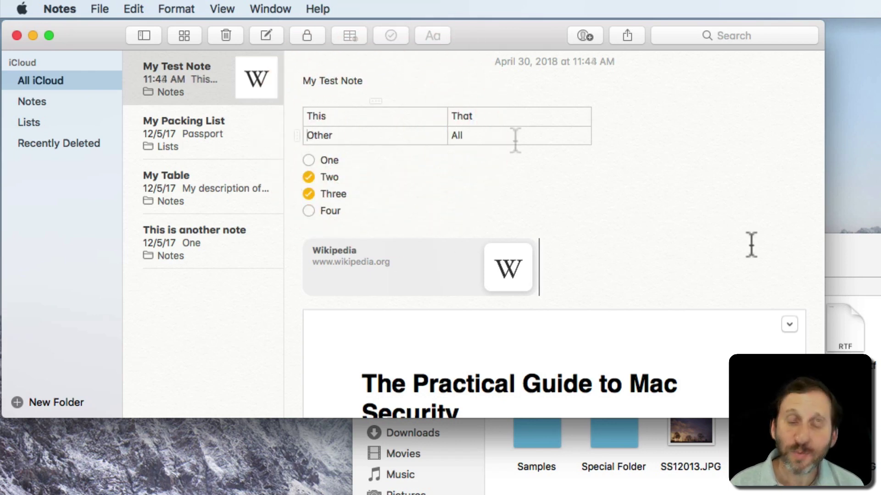
- Place the Docs folder window beside the note and drag CART_023.mp3 into it
left_click(876, 275)
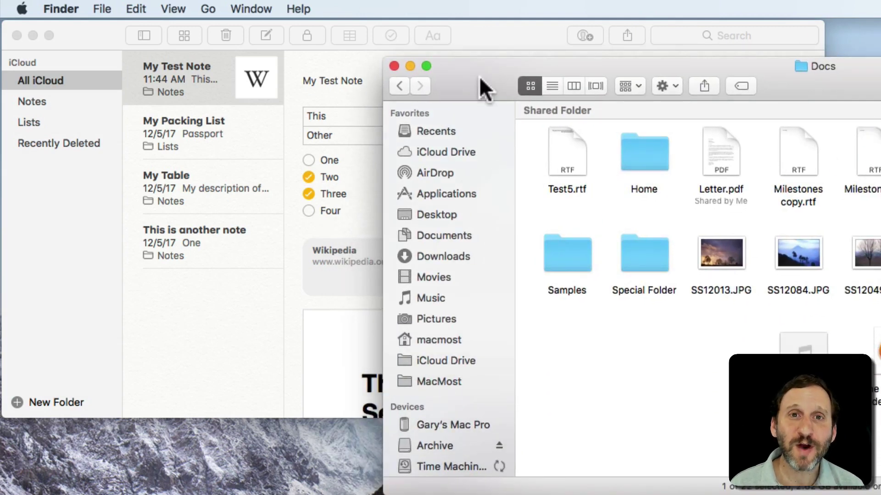
left_click_drag(479, 76, 532, 67)
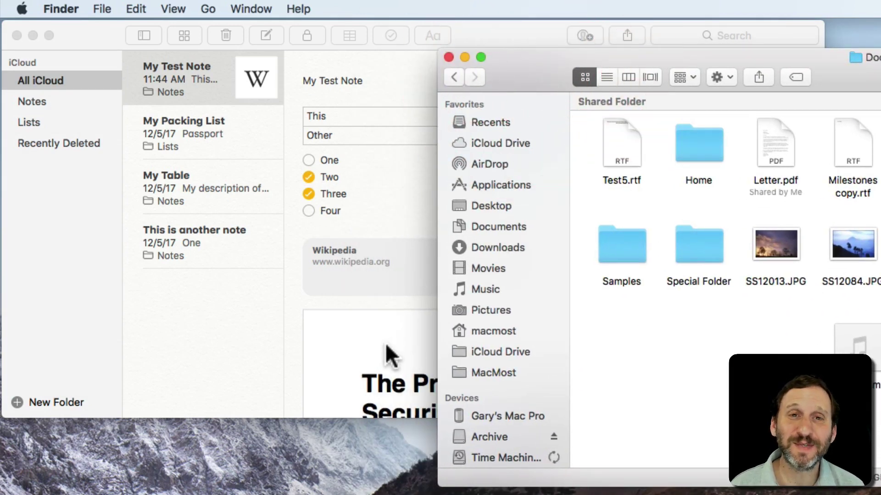
left_click(303, 306)
scroll(329, 346, "down", 10)
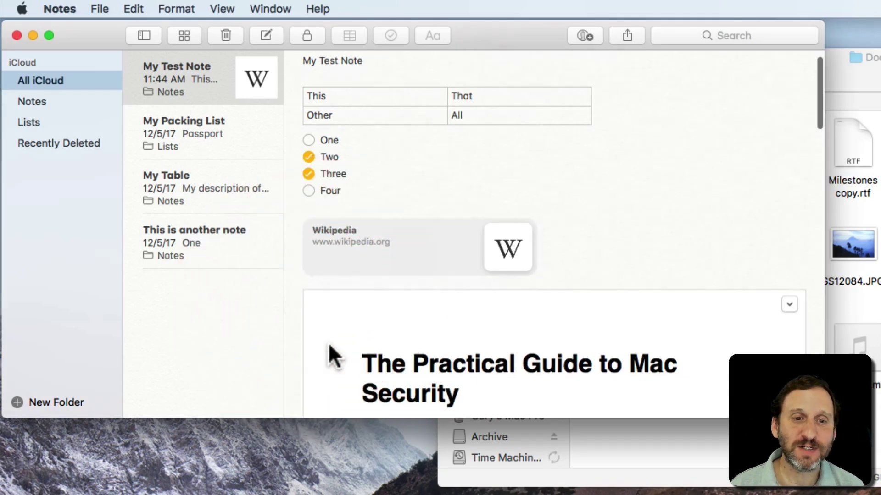
scroll(328, 344, "down", 10)
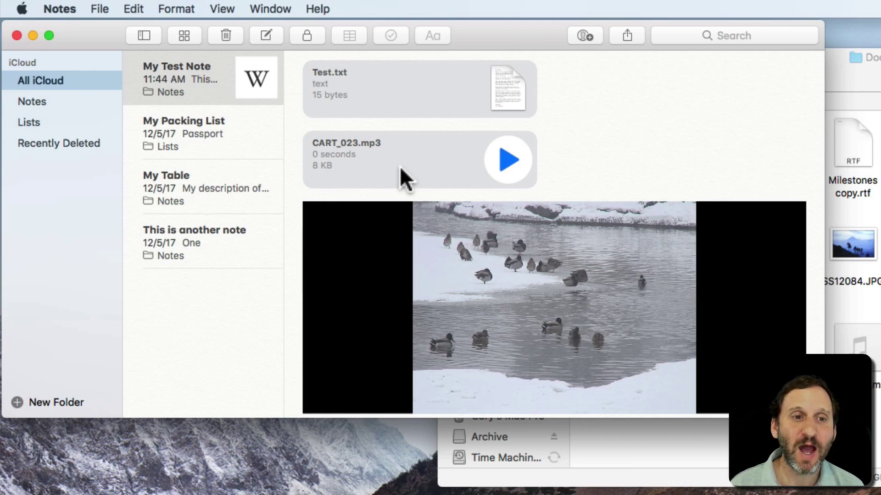
mouse_move(365, 161)
left_mouse_down()
mouse_move(477, 185)
mouse_move(877, 197)
mouse_move(350, 163)
left_mouse_up()
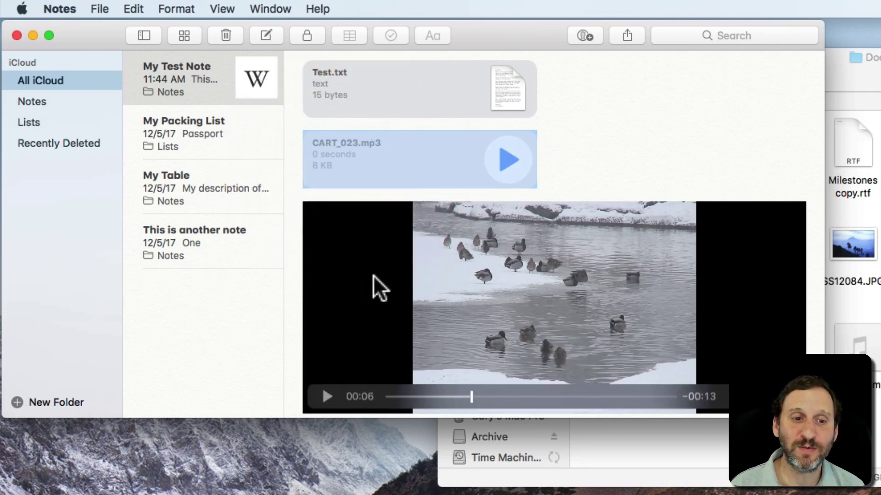
- Try dragging the ducks video out of the note, then deselect it
left_click_drag(472, 282, 556, 222)
scroll(680, 178, "down", 3)
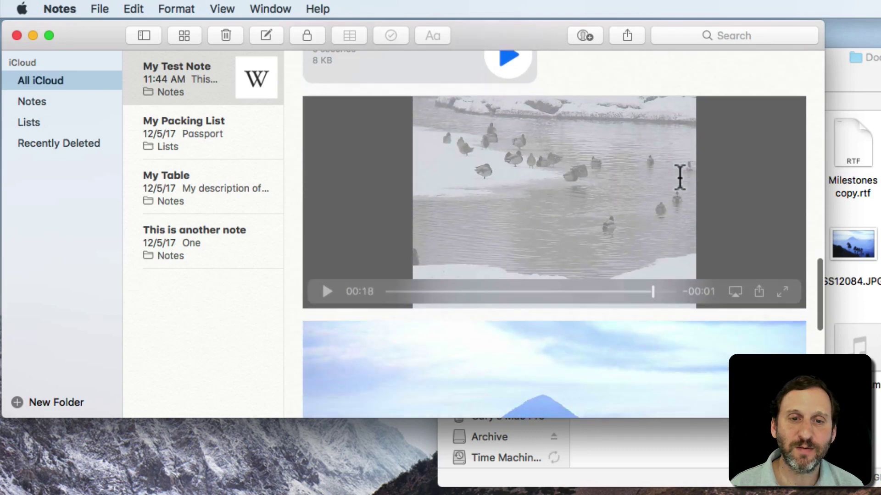
left_click(700, 298)
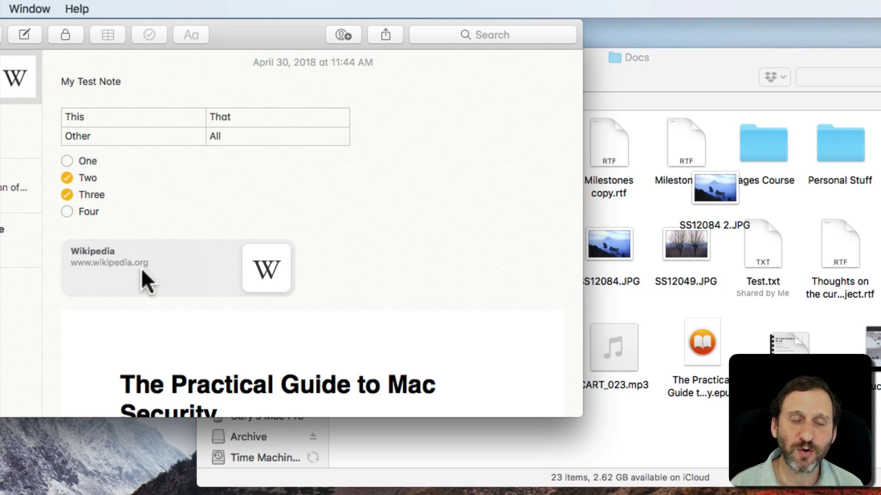
right_click(122, 270)
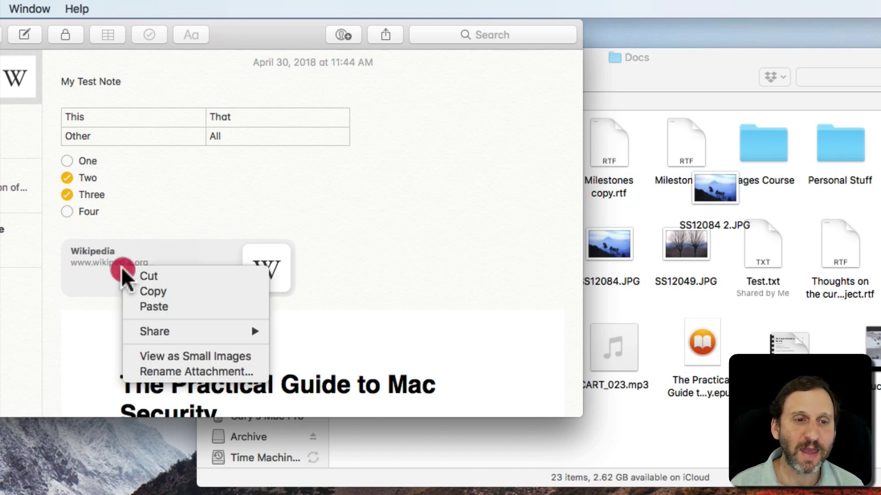
left_click(188, 359)
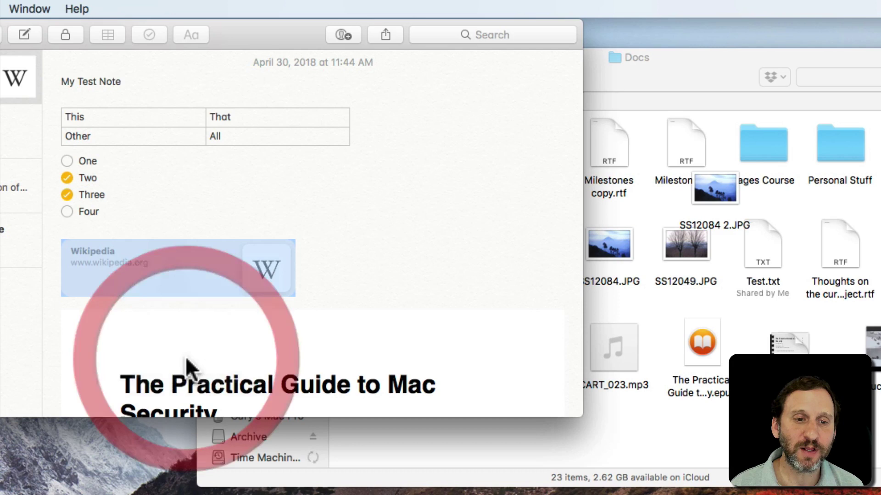
right_click(156, 272)
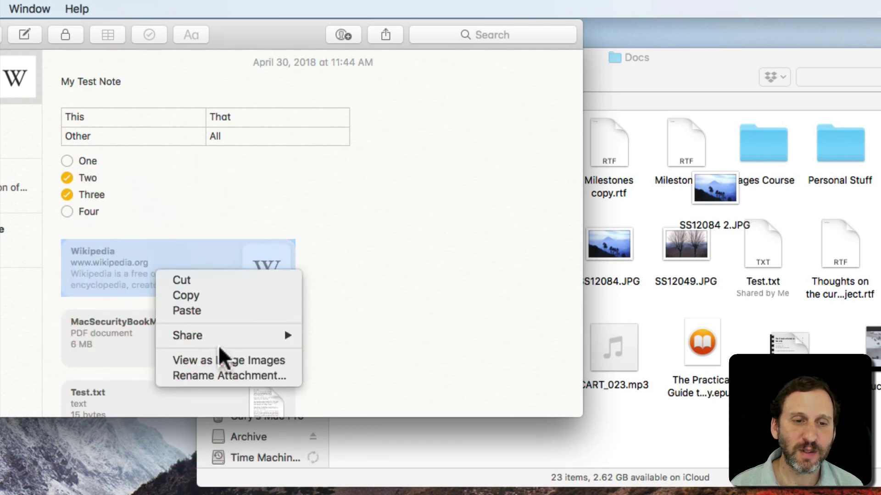
left_click(227, 356)
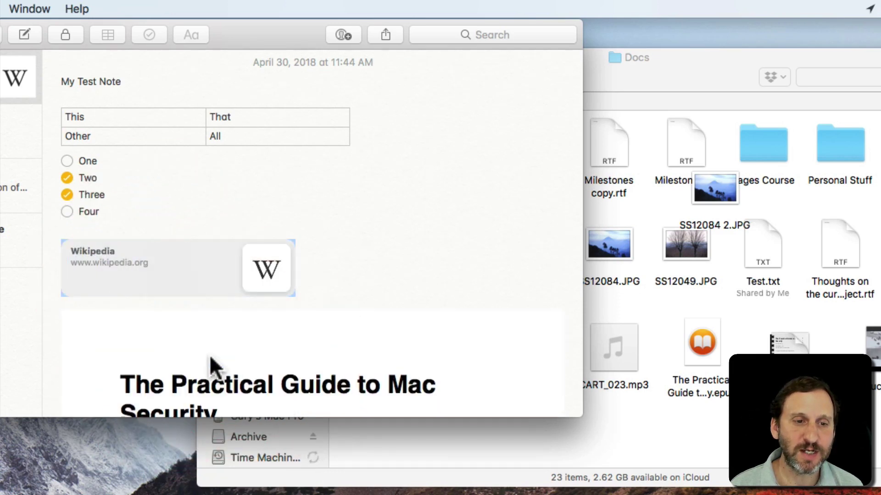
scroll(209, 354, "down", 10)
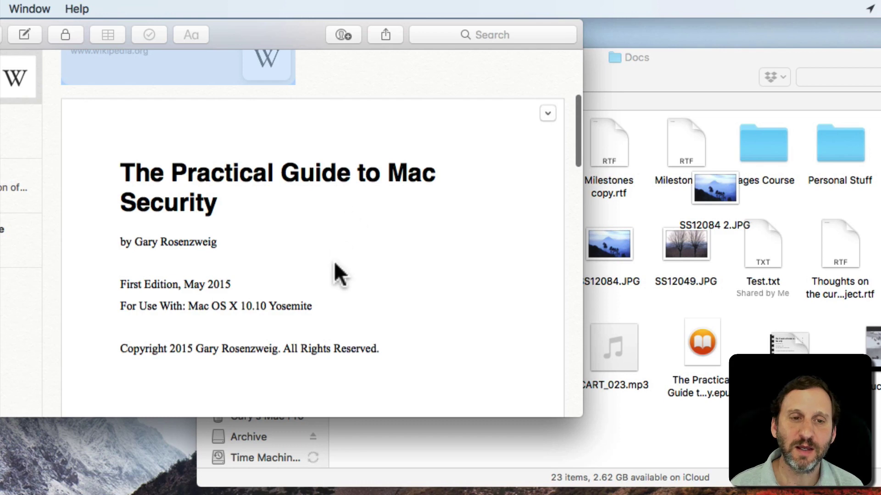
scroll(275, 179, "up", 5)
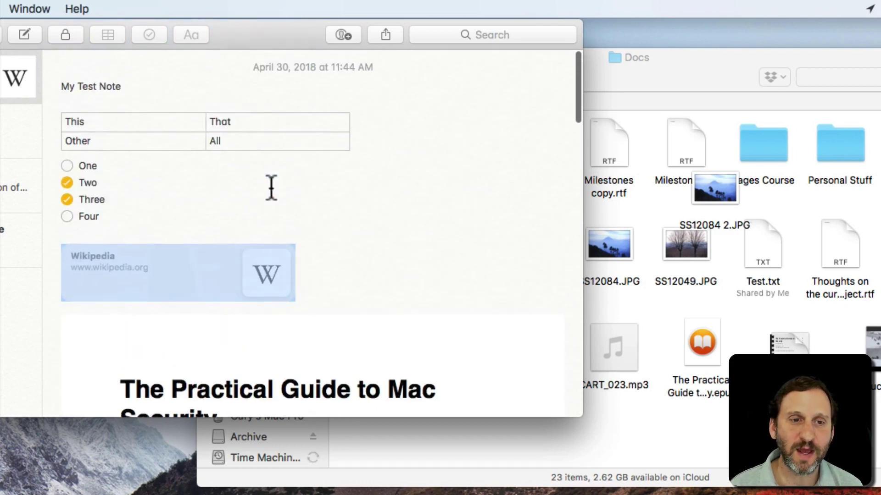
right_click(185, 273)
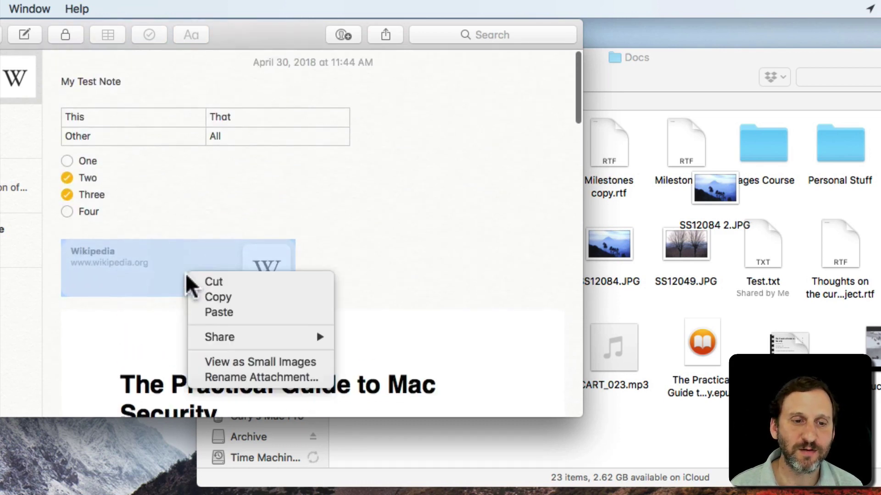
left_click(234, 378)
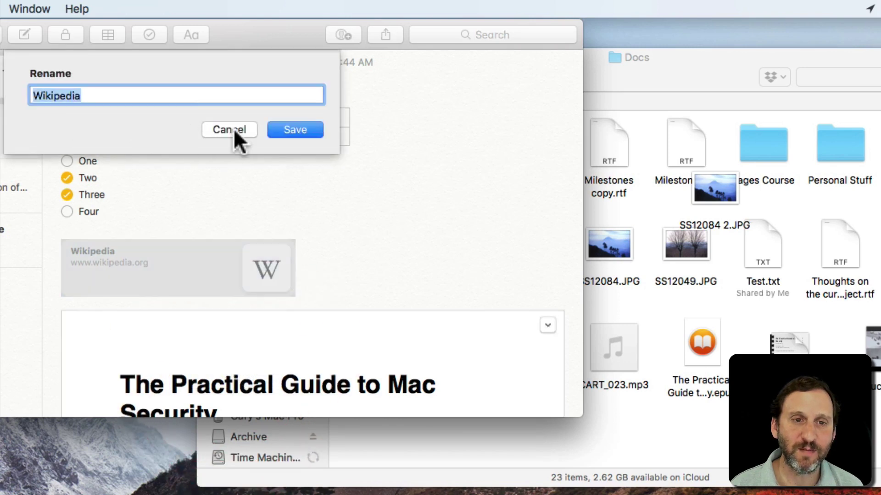
left_click(230, 130)
scroll(427, 280, "down", 5)
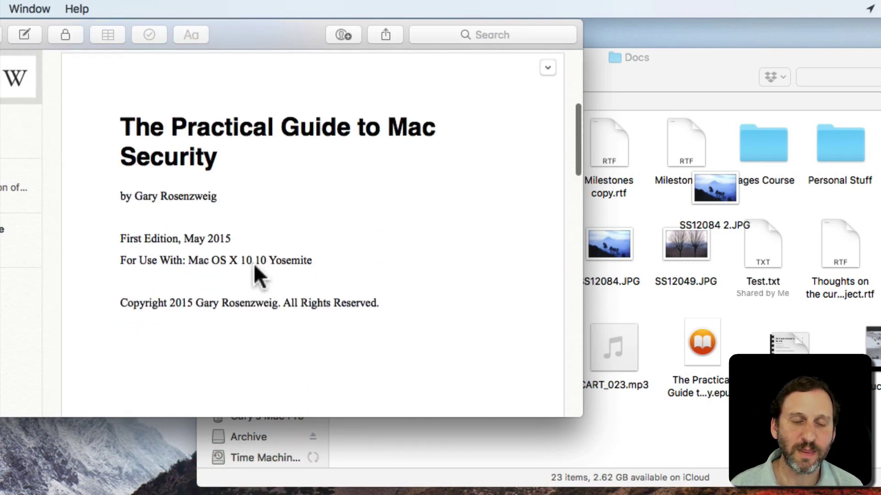
scroll(255, 268, "down", 10)
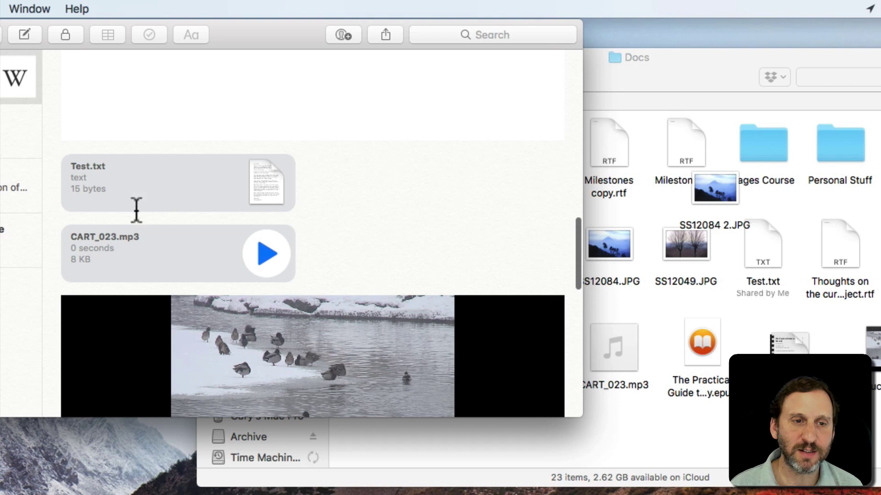
- View the context menus of Test.txt, CART_023.mp3, the ducks video and the mountain image
right_click(141, 184)
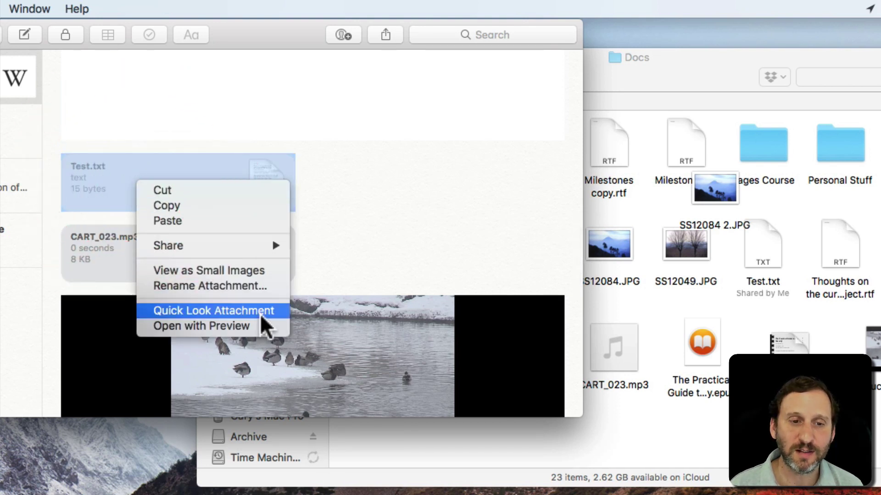
left_click(378, 220)
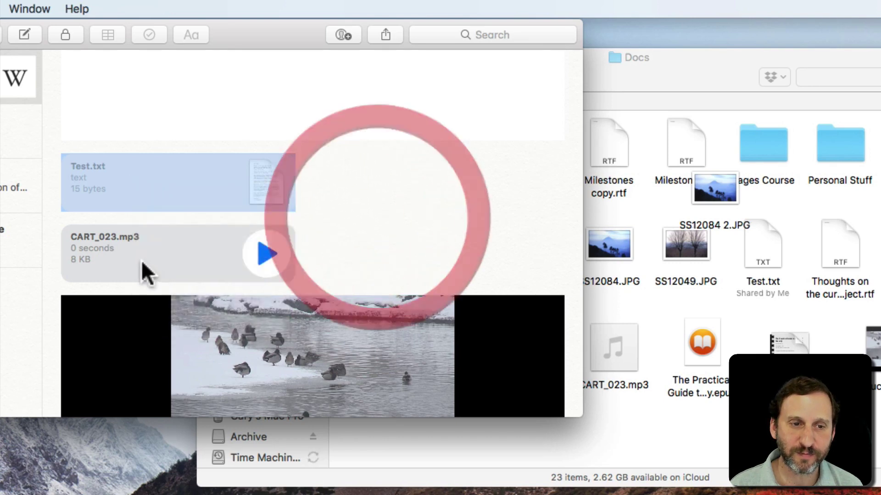
right_click(140, 260)
left_click(373, 220)
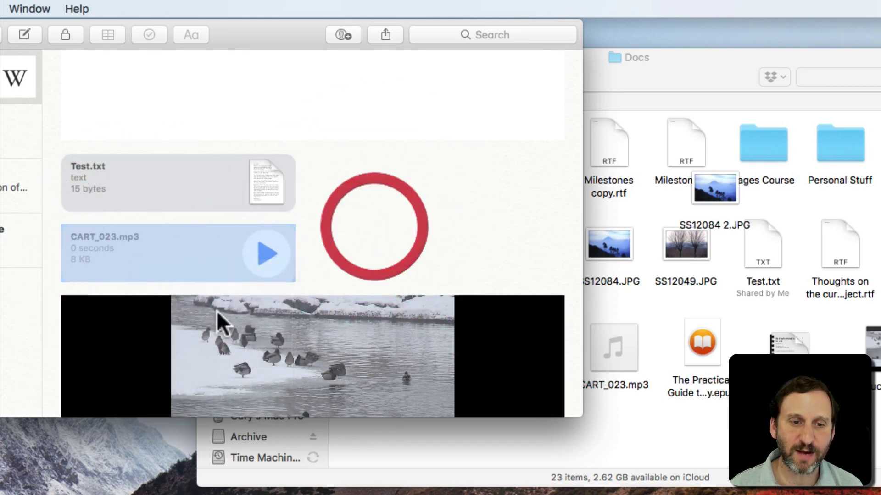
right_click(79, 343)
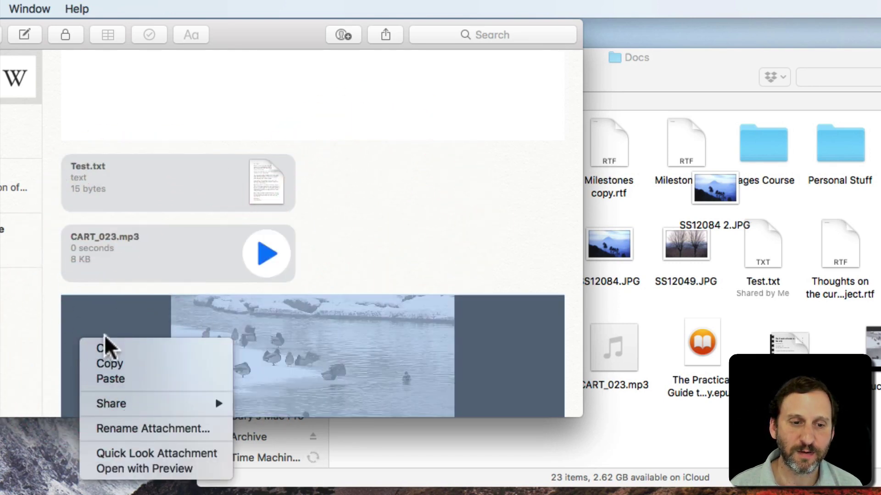
left_click(366, 251)
scroll(358, 295, "down", 6)
scroll(358, 294, "down", 5)
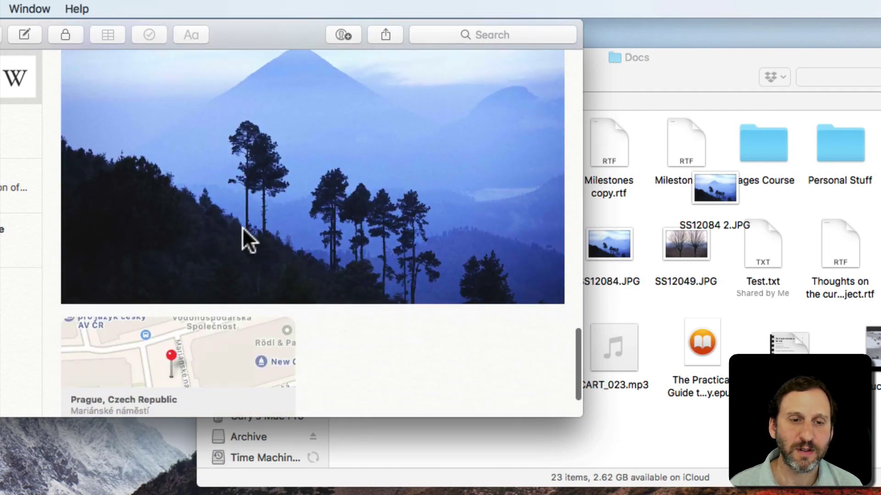
right_click(223, 192)
left_click(428, 222)
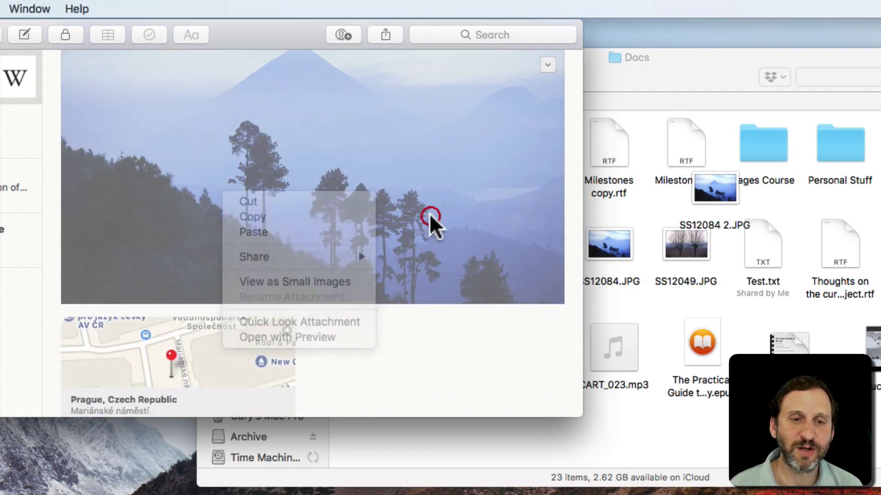
scroll(340, 315, "down", 2)
- Open the Prague map's context menu, view its Share submenu, and dismiss without sharing
right_click(186, 274)
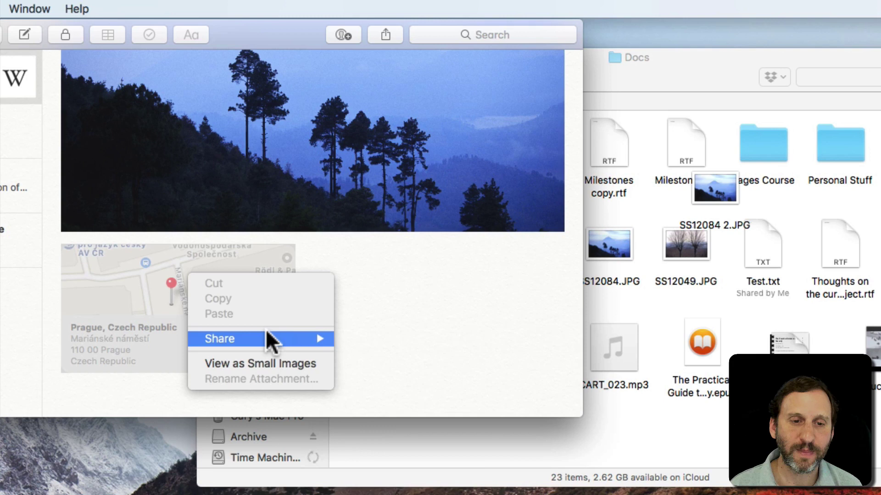
mouse_move(267, 339)
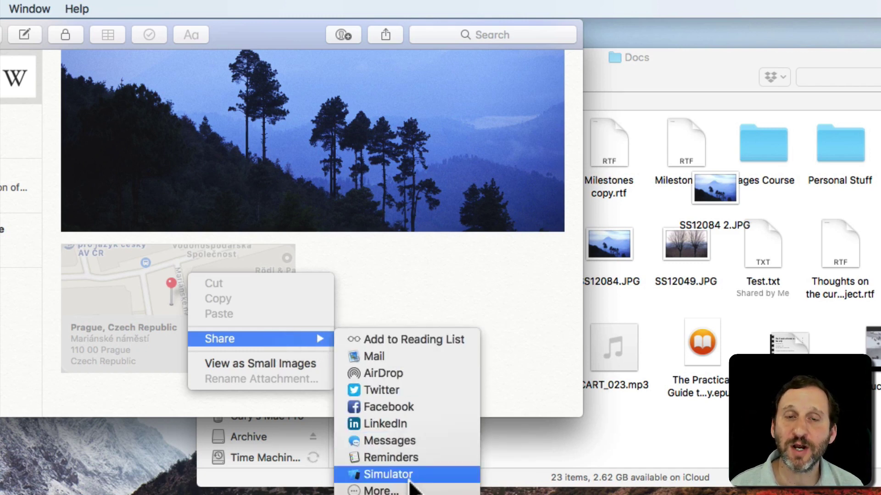
left_click(390, 265)
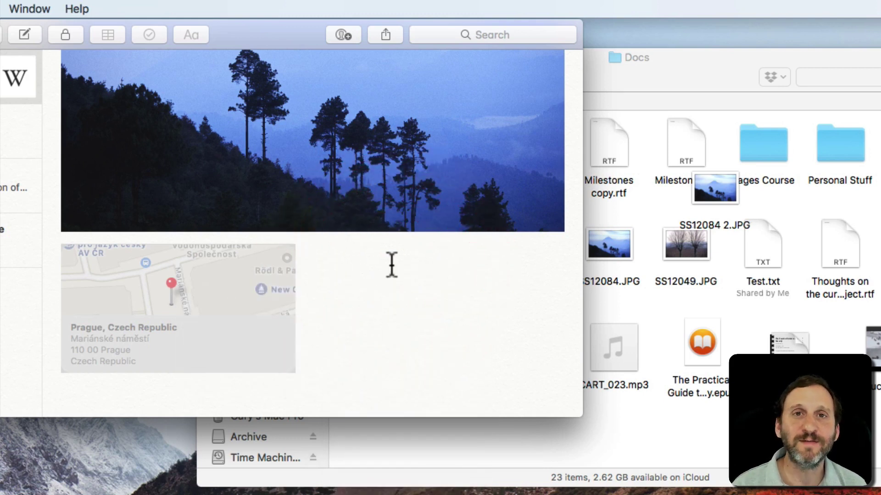